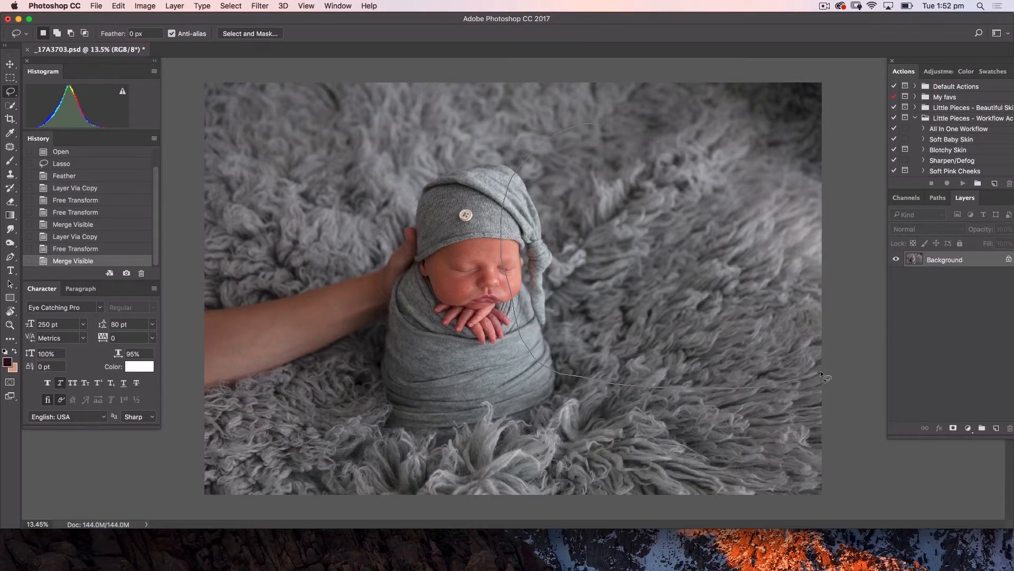
# Step: Lasso the fur area to the right of the baby with a 55-pixel feather and copy it to a new layer
pyautogui.moveTo(821, 375)
pyautogui.mouseDown()
pyautogui.moveTo(865, 320)
pyautogui.moveTo(880, 237)
pyautogui.moveTo(859, 174)
pyautogui.moveTo(782, 131)
pyautogui.mouseUp()
pyautogui.moveTo(611, 116); pyautogui.dragTo(608, 117)
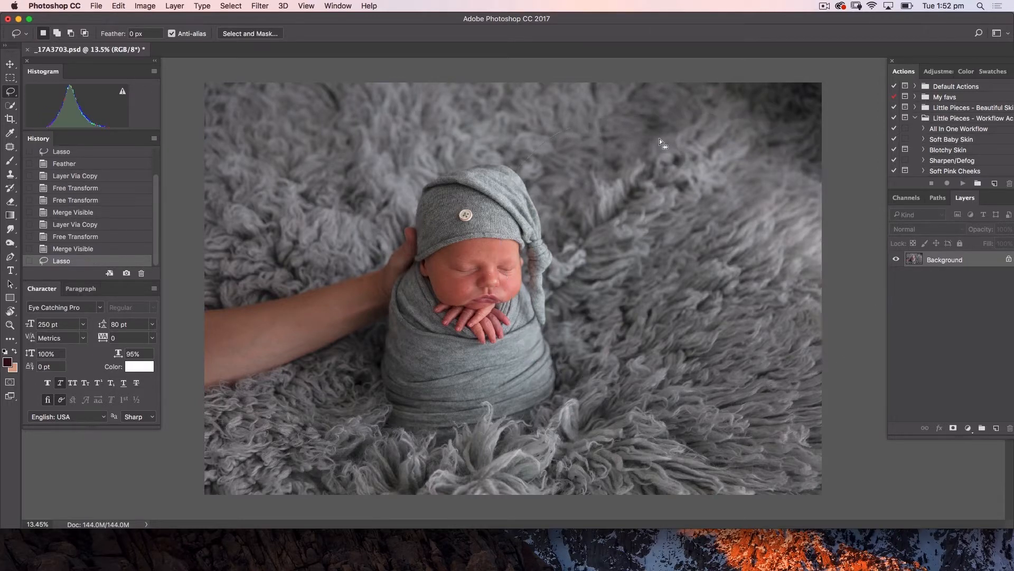
pyautogui.rightClick(624, 217)
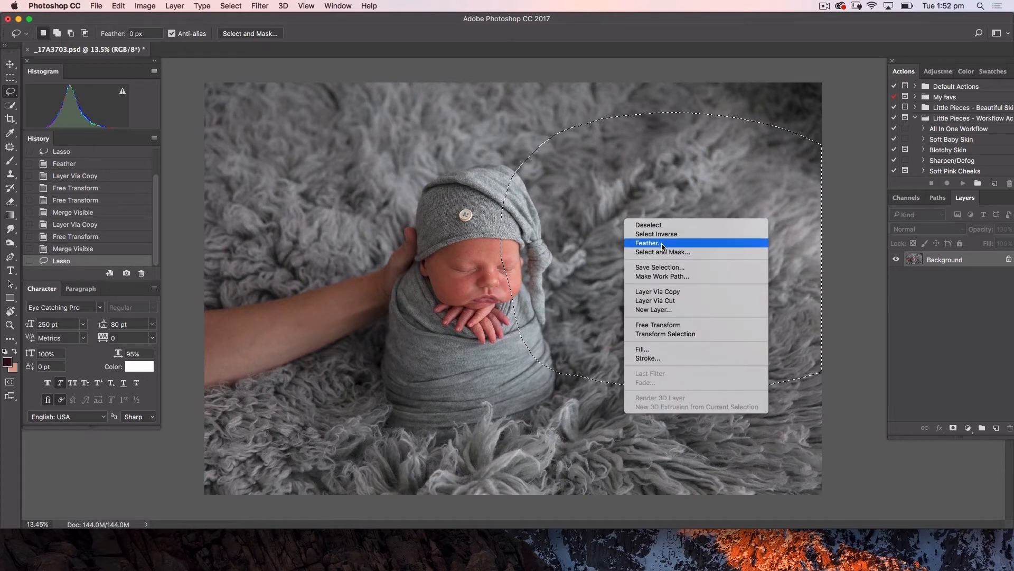
pyautogui.click(663, 248)
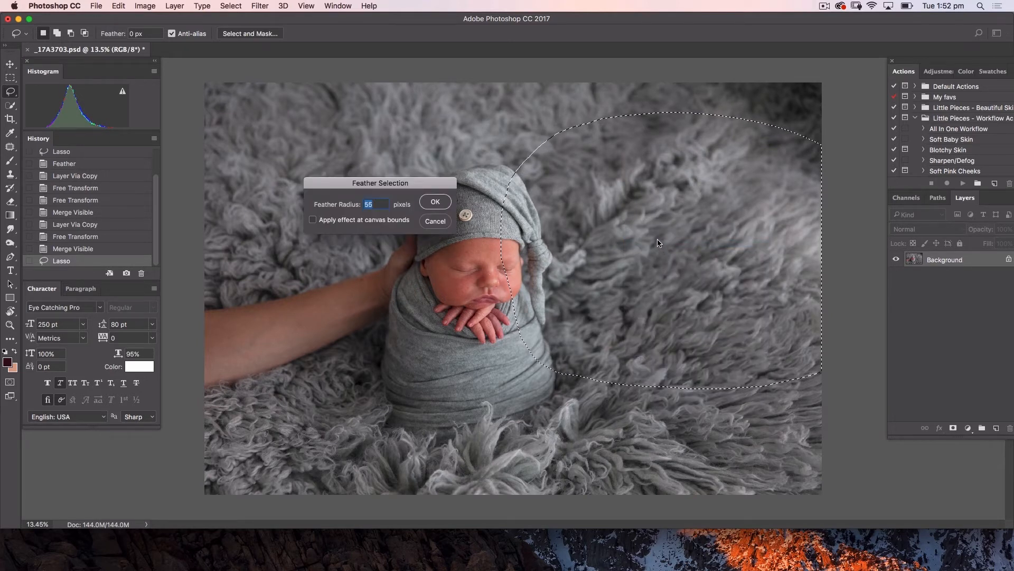
pyautogui.press('Return')
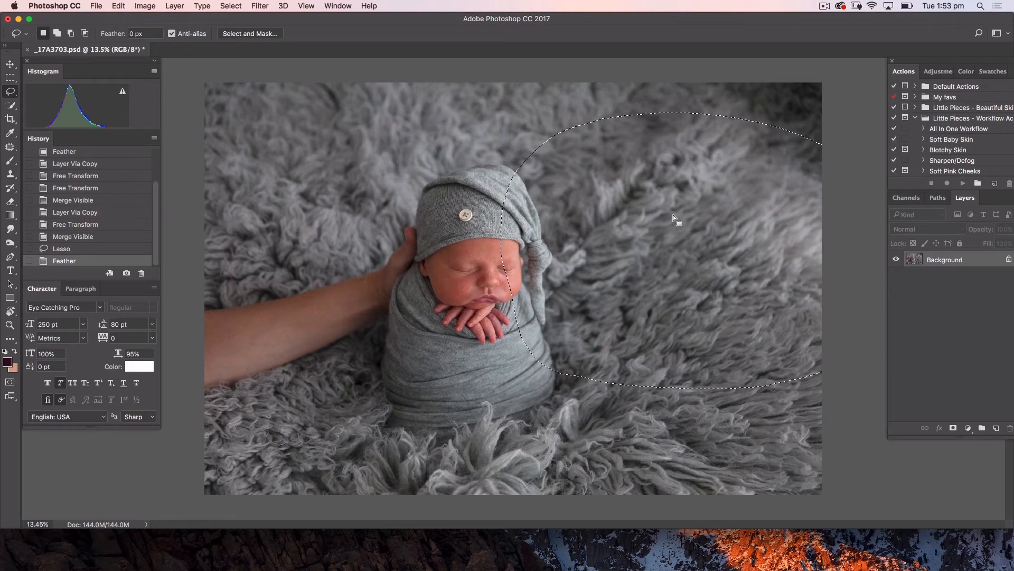
pyautogui.press('super+j')
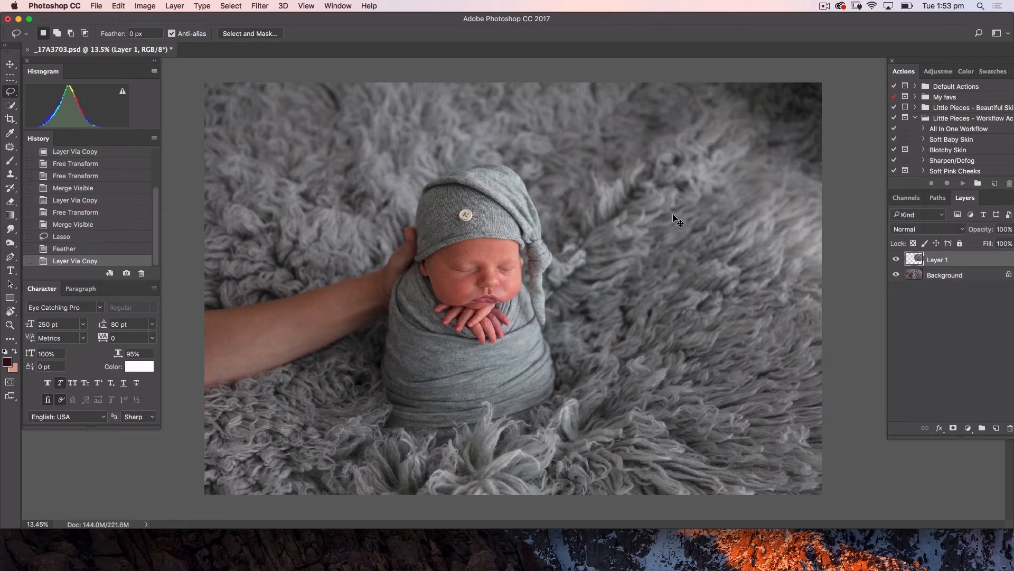
# Step: Flip the copied fur patch horizontally and move it over the arm on the left side of the photo
pyautogui.press('super+t')
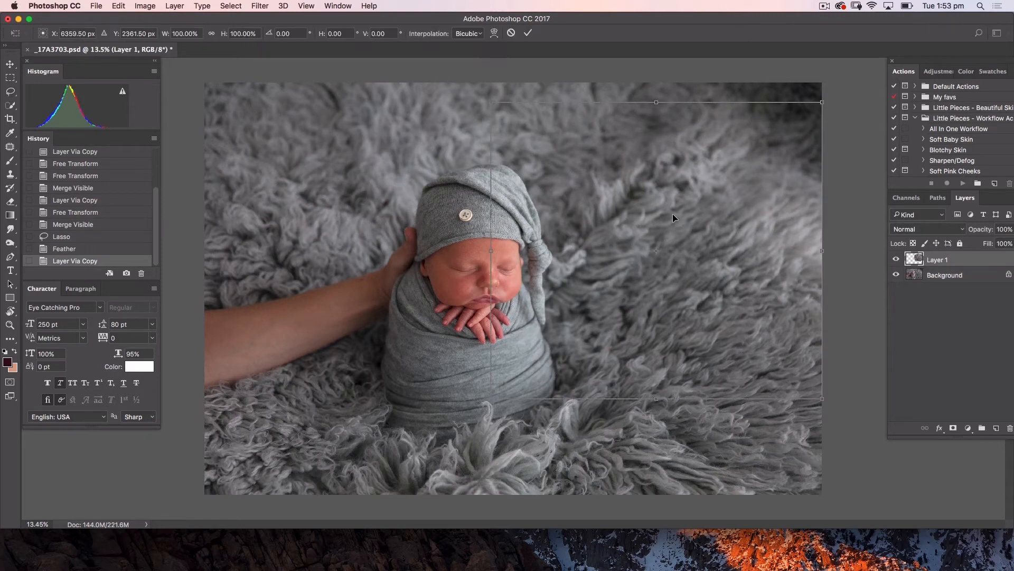
pyautogui.rightClick(654, 284)
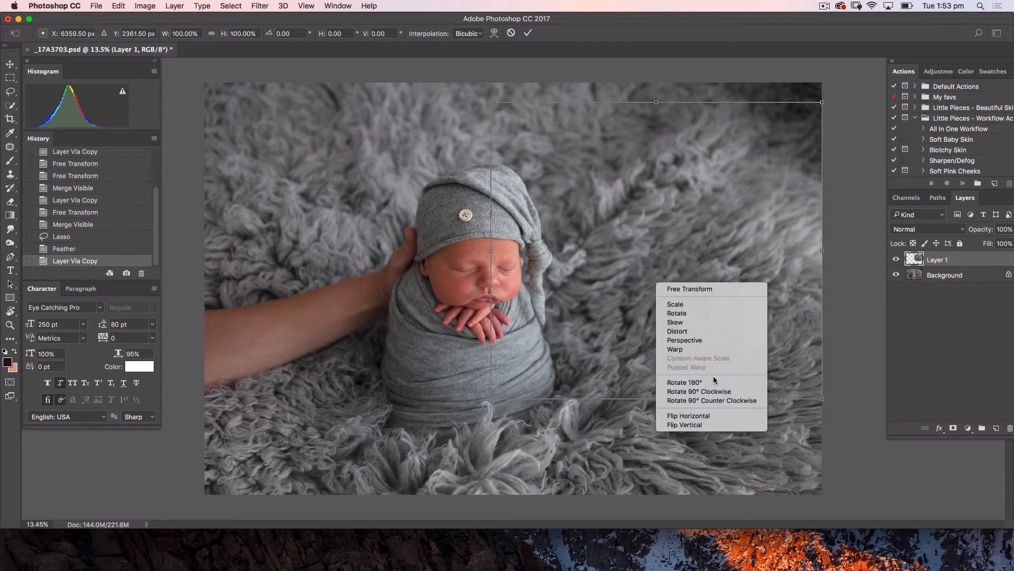
pyautogui.click(714, 415)
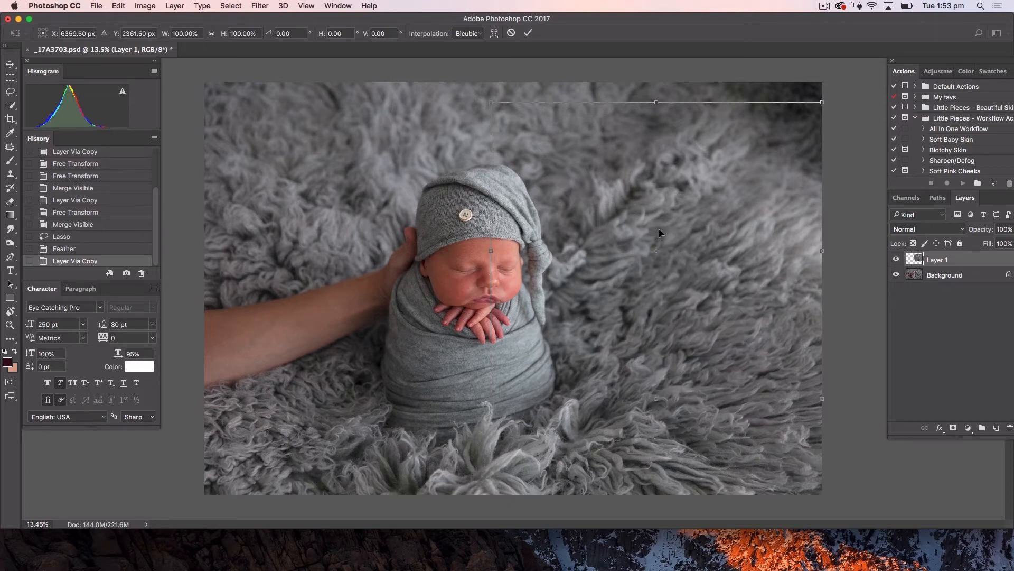
pyautogui.rightClick(706, 279)
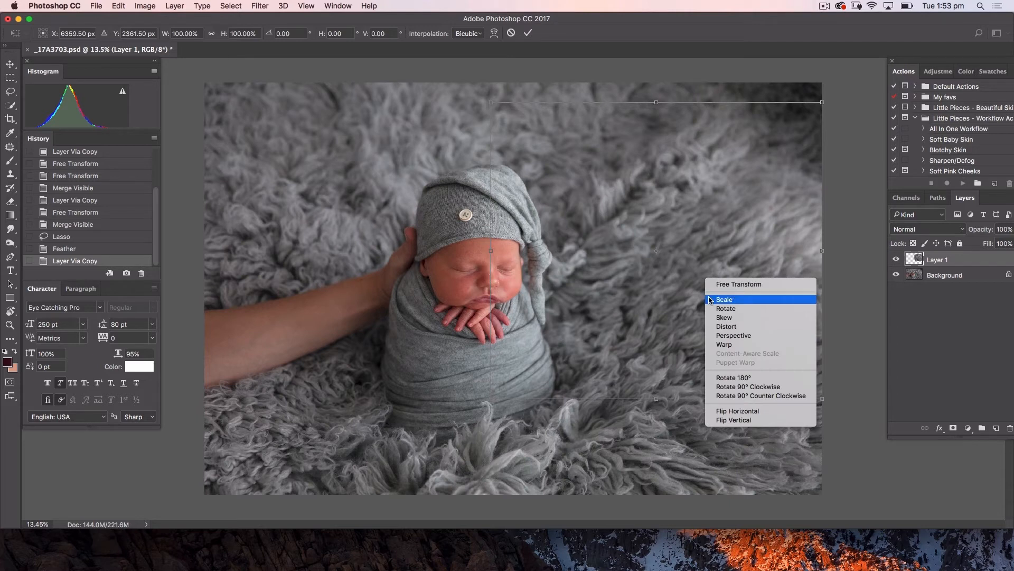
pyautogui.click(748, 410)
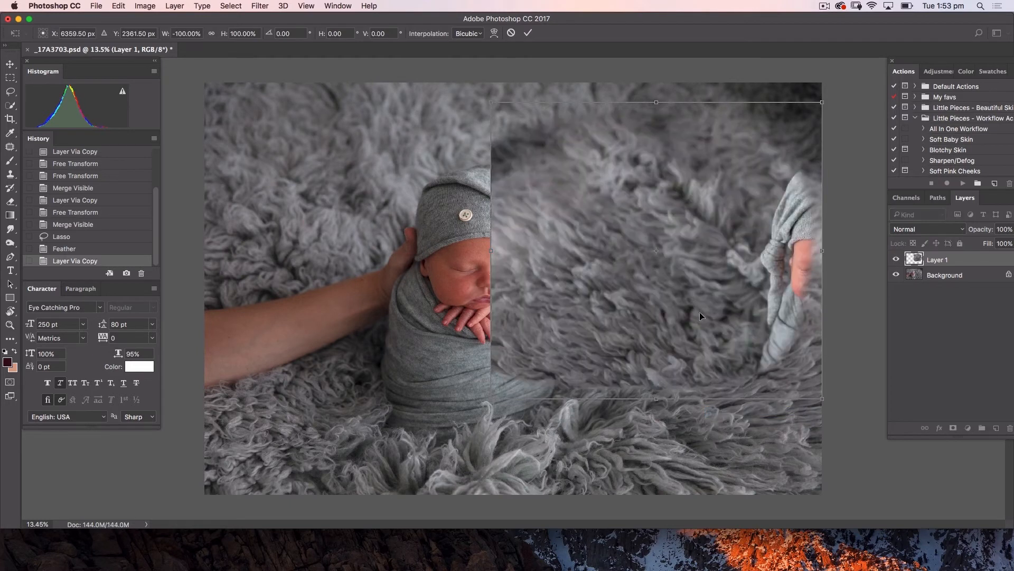
pyautogui.moveTo(700, 315); pyautogui.dragTo(356, 353)
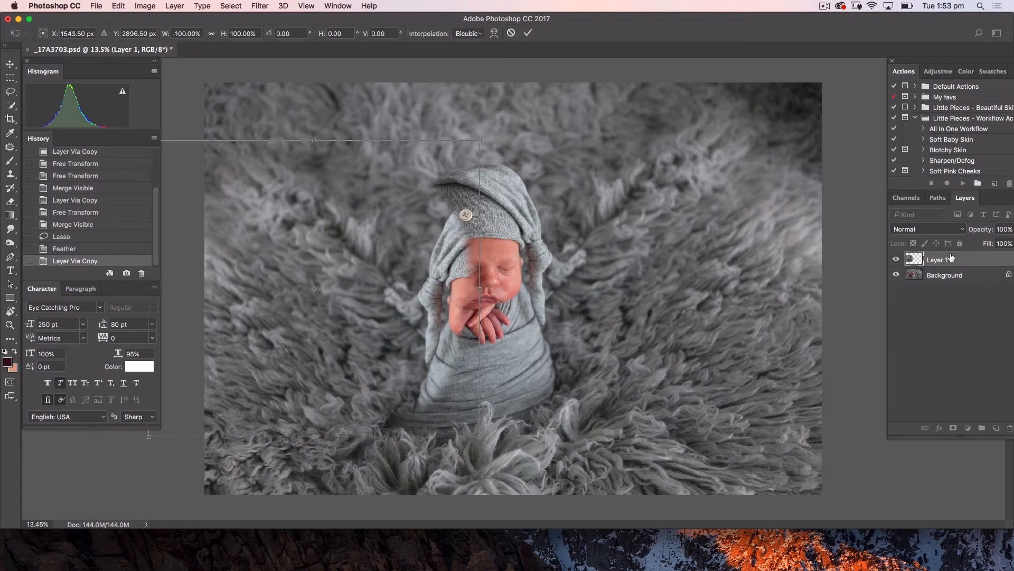
pyautogui.press('Return')
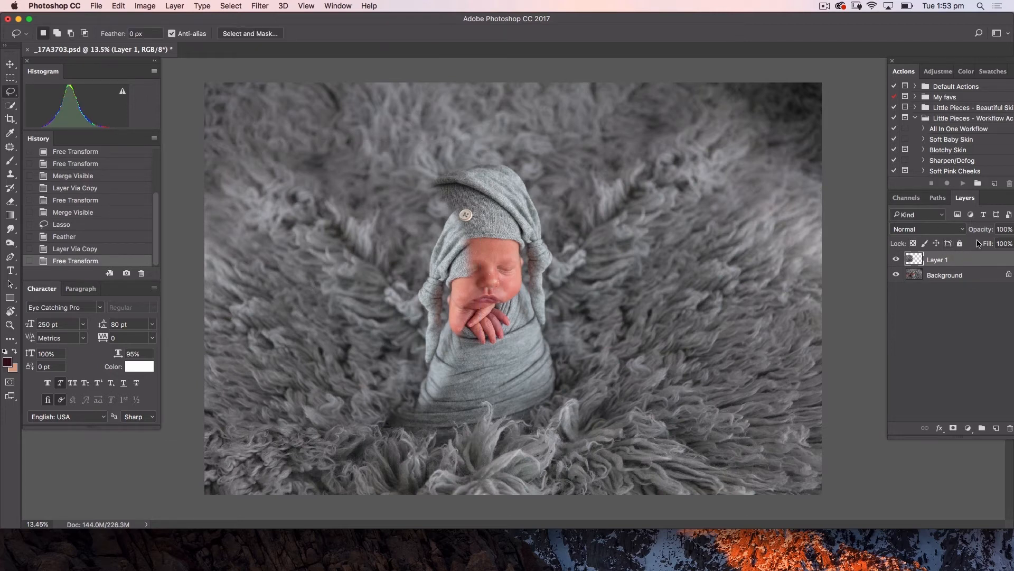
# Step: Check the flipped patch with the Background hidden and at 56% opacity, restoring visibility and 100% opacity
pyautogui.moveTo(950, 61); pyautogui.dragTo(927, 59)
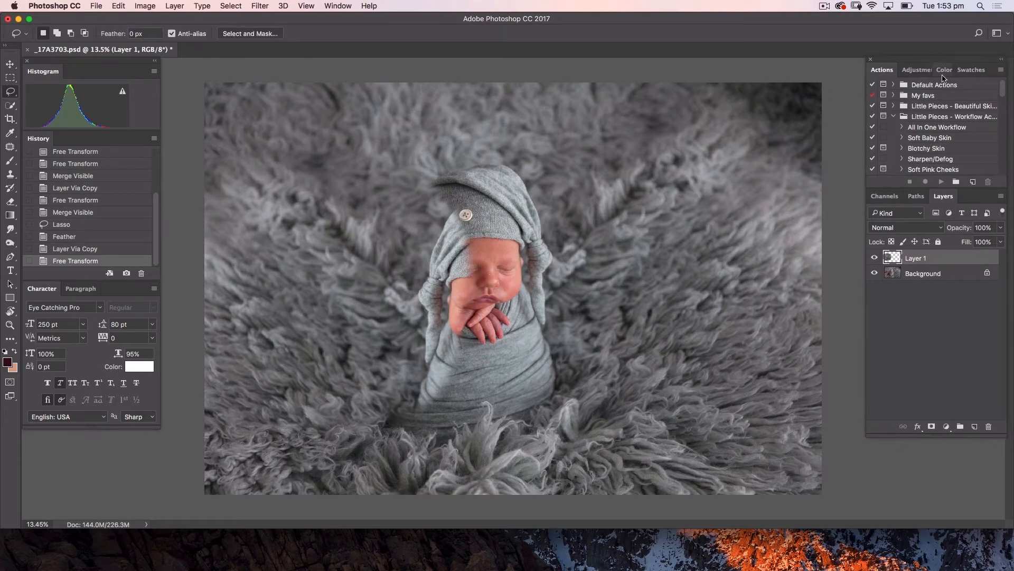
pyautogui.click(875, 274)
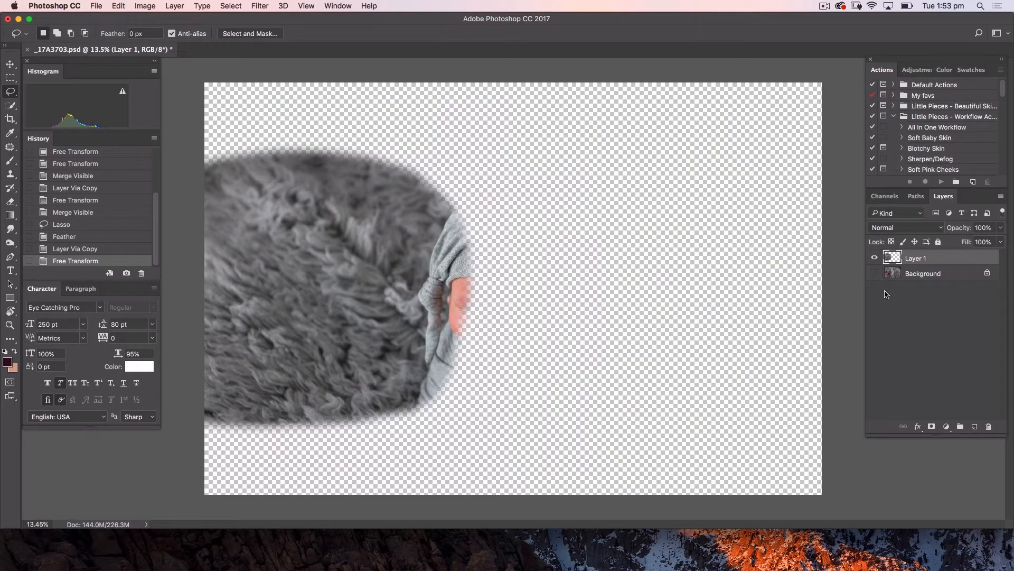
pyautogui.click(875, 273)
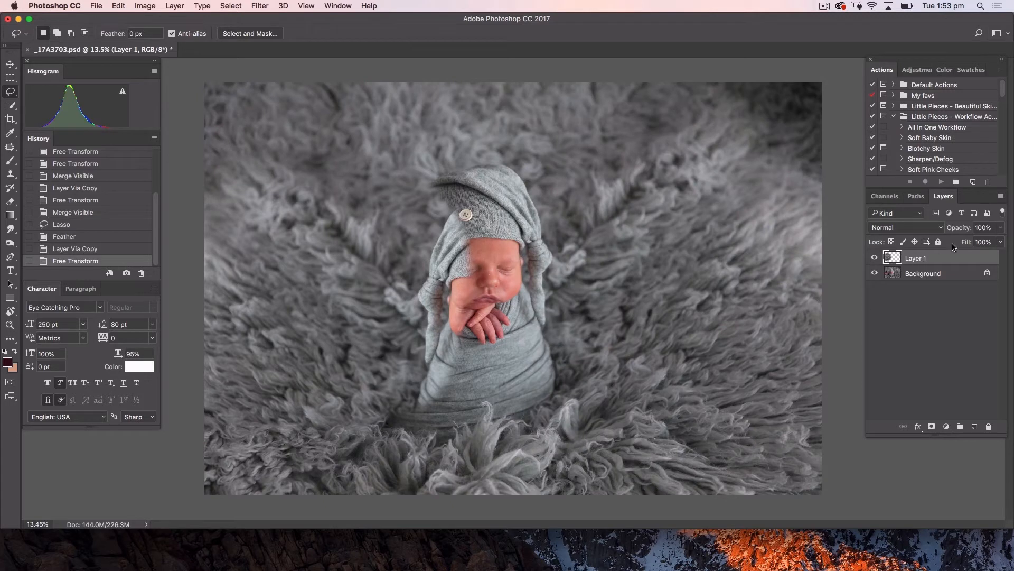
pyautogui.moveTo(961, 231); pyautogui.dragTo(941, 232)
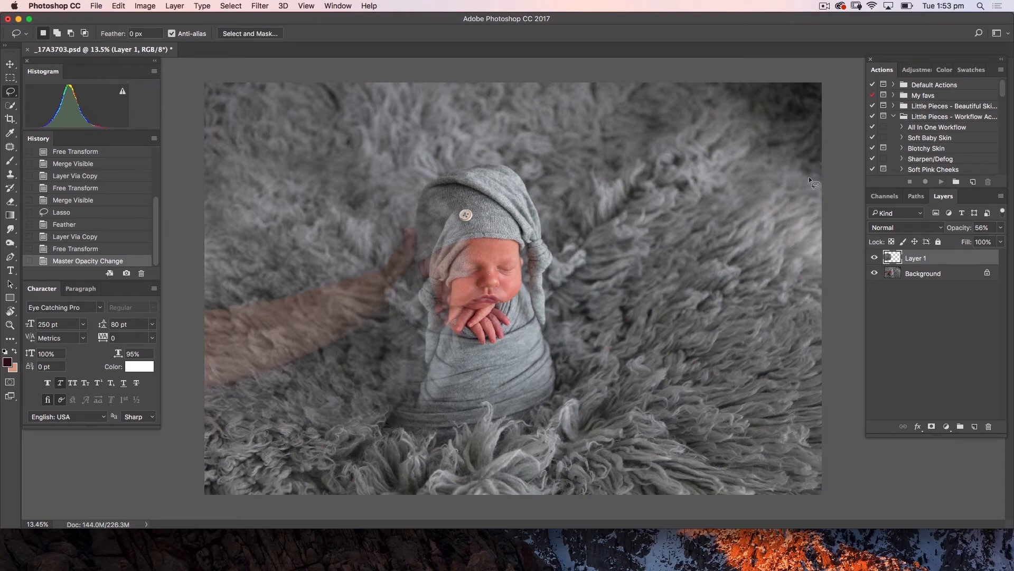
pyautogui.moveTo(951, 231); pyautogui.dragTo(988, 232)
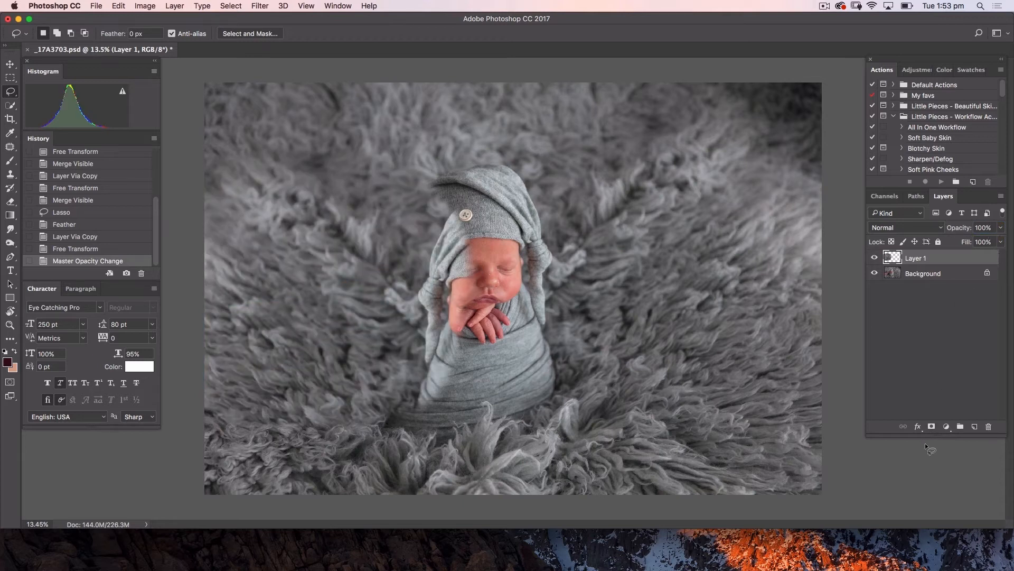
# Step: Add an inverted black layer mask to Layer 1 and set the Brush tool's opacity to 100%
pyautogui.click(931, 426)
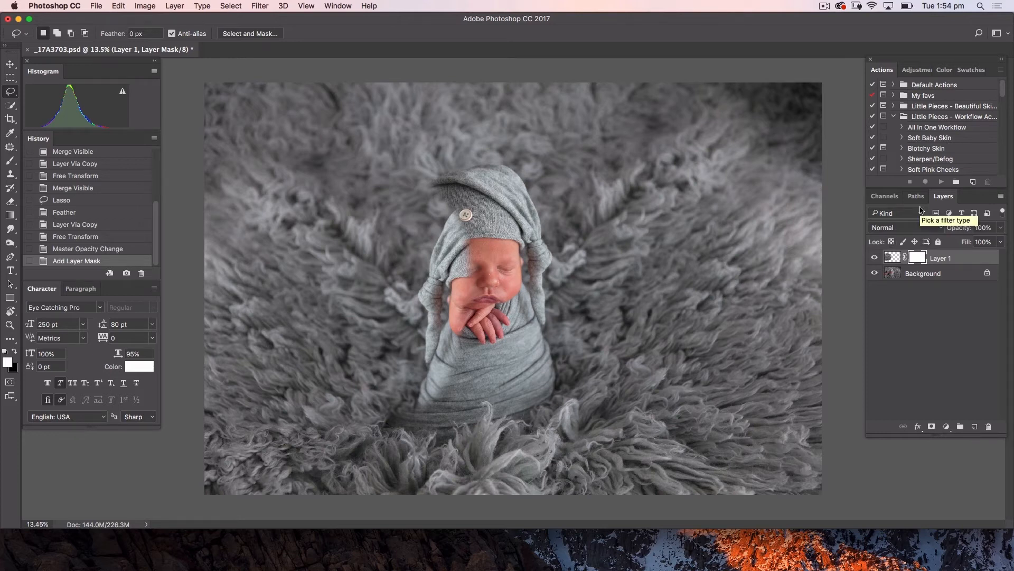
pyautogui.press('cmd+i')
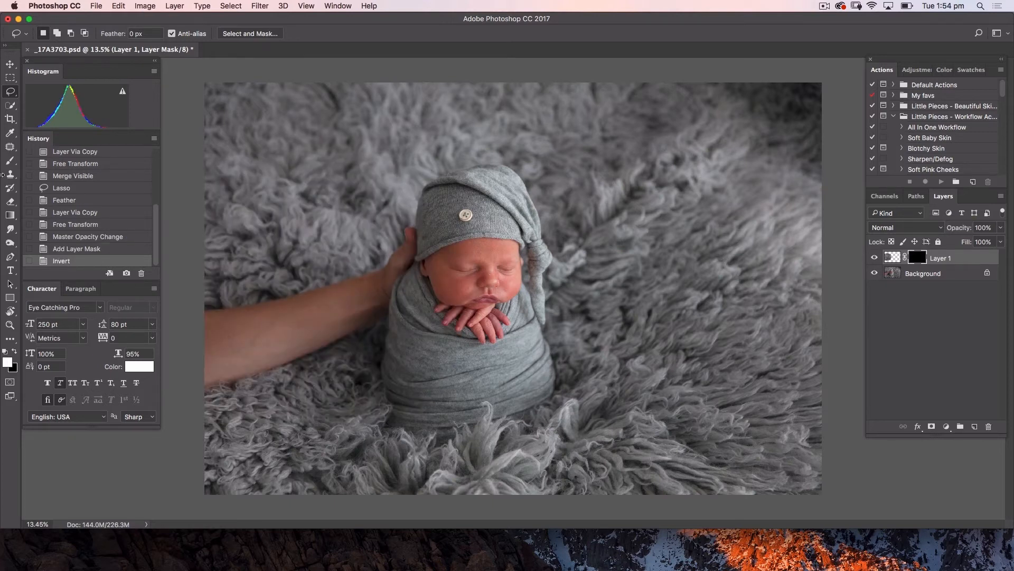
pyautogui.click(10, 162)
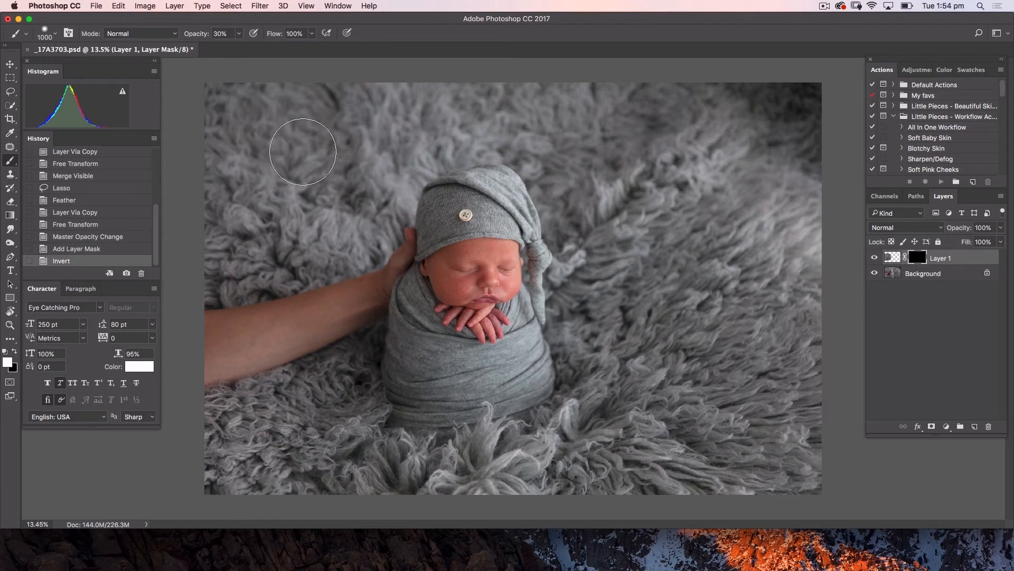
pyautogui.moveTo(194, 38); pyautogui.dragTo(256, 43)
# Step: Paint white on Layer 1's mask over the forearm with a soft brush enlarged from 250 to 400 pixels
pyautogui.press('[')
pyautogui.press('[')
pyautogui.press('[')
pyautogui.press('[')
pyautogui.press('[')
pyautogui.press('[')
pyautogui.press('[')
pyautogui.press('[')
pyautogui.moveTo(294, 317)
pyautogui.mouseDown()
pyautogui.moveTo(245, 371)
pyautogui.moveTo(259, 316)
pyautogui.moveTo(239, 328)
pyautogui.moveTo(206, 382)
pyautogui.moveTo(210, 312)
pyautogui.moveTo(210, 343)
pyautogui.moveTo(224, 307)
pyautogui.moveTo(245, 341)
pyautogui.mouseUp()
pyautogui.press(']')
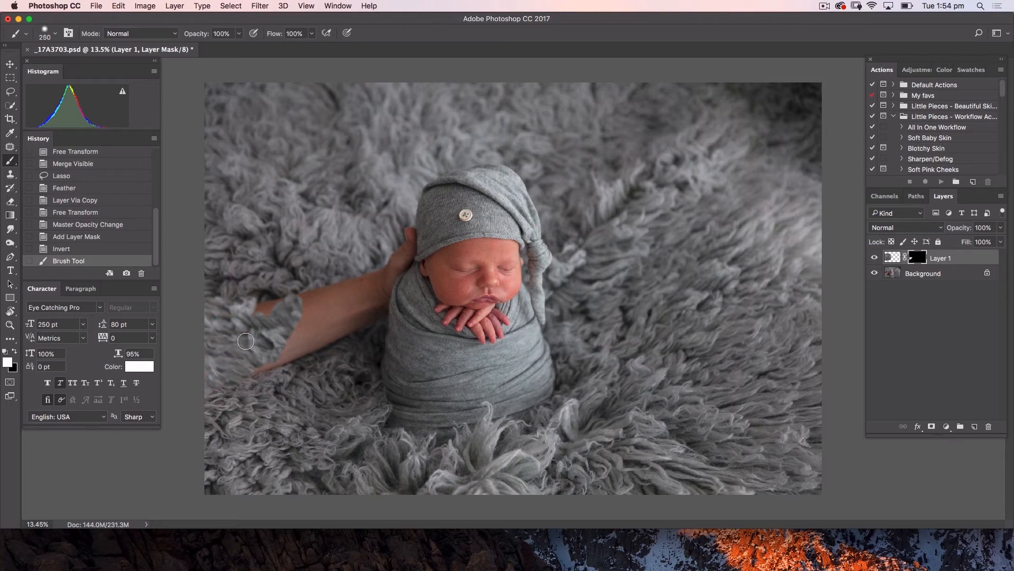
pyautogui.press(']')
pyautogui.press(']')
pyautogui.moveTo(259, 307)
pyautogui.mouseDown()
pyautogui.moveTo(295, 303)
pyautogui.moveTo(293, 348)
pyautogui.moveTo(333, 293)
pyautogui.moveTo(323, 336)
pyautogui.moveTo(335, 329)
pyautogui.moveTo(262, 373)
pyautogui.moveTo(169, 389)
pyautogui.mouseUp()
# Step: Paint white on the mask over the rest of the arm up to the wrist beside the baby's wrap
pyautogui.press('super+plus')
pyautogui.press('super+plus')
pyautogui.press('super+plus')
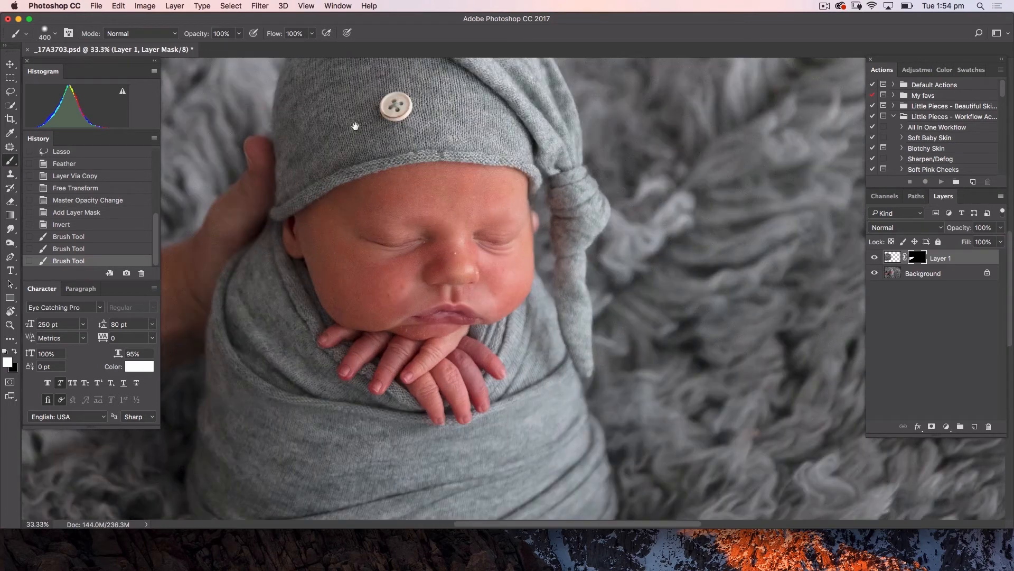
pyautogui.moveTo(428, 308); pyautogui.dragTo(675, 342)
pyautogui.moveTo(465, 379)
pyautogui.mouseDown()
pyautogui.moveTo(598, 308)
pyautogui.moveTo(591, 266)
pyautogui.mouseUp()
pyautogui.moveTo(453, 131)
pyautogui.mouseDown()
pyautogui.moveTo(562, 153)
pyautogui.moveTo(494, 294)
pyautogui.moveTo(351, 385)
pyautogui.moveTo(317, 394)
pyautogui.mouseUp()
# Step: Paint out the remaining hand and fingers along the edge of the wrap and hat, reducing the brush to 150 pixels
pyautogui.press('[')
pyautogui.press('[')
pyautogui.press('[')
pyautogui.press('[')
pyautogui.press('[')
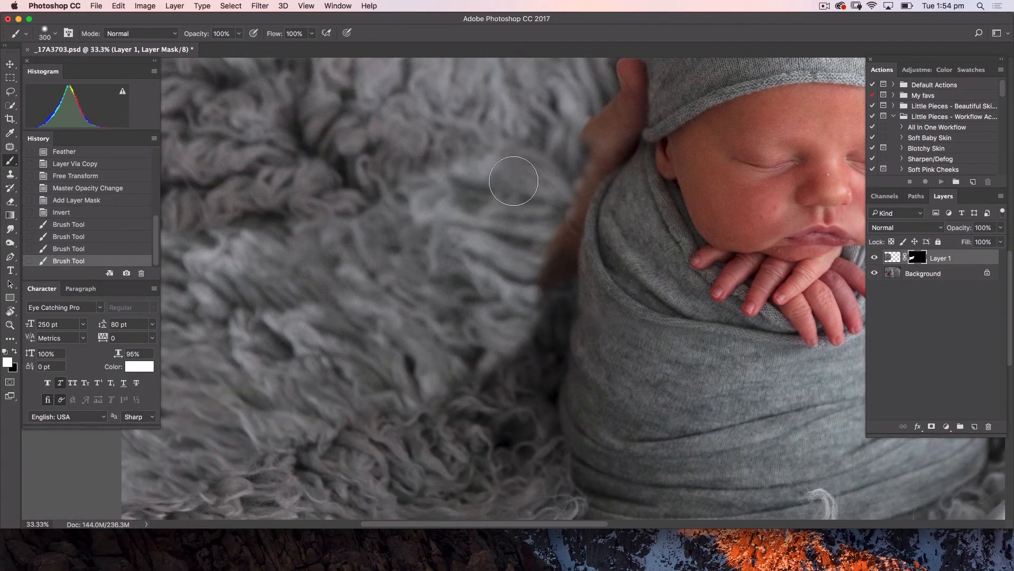
pyautogui.moveTo(572, 199)
pyautogui.mouseDown()
pyautogui.moveTo(544, 289)
pyautogui.moveTo(563, 248)
pyautogui.moveTo(562, 276)
pyautogui.moveTo(568, 220)
pyautogui.mouseUp()
pyautogui.scroll(5, 507, 299)
pyautogui.hscroll(4, 507, 299)
pyautogui.moveTo(477, 278); pyautogui.dragTo(473, 323)
pyautogui.moveTo(506, 226)
pyautogui.mouseDown()
pyautogui.moveTo(518, 193)
pyautogui.moveTo(528, 216)
pyautogui.moveTo(531, 195)
pyautogui.moveTo(524, 259)
pyautogui.moveTo(529, 249)
pyautogui.moveTo(493, 293)
pyautogui.mouseUp()
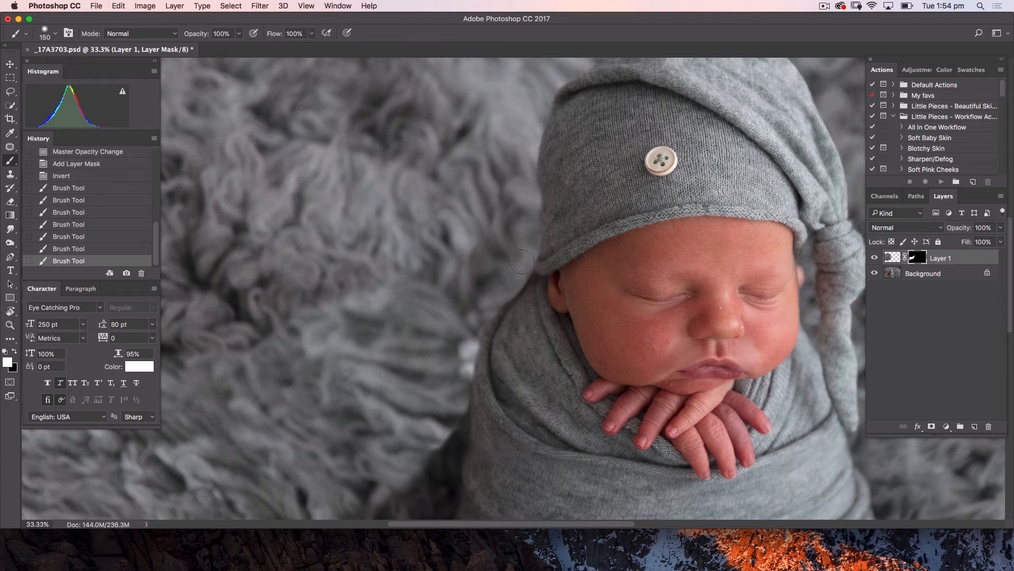
pyautogui.moveTo(519, 170); pyautogui.dragTo(469, 248)
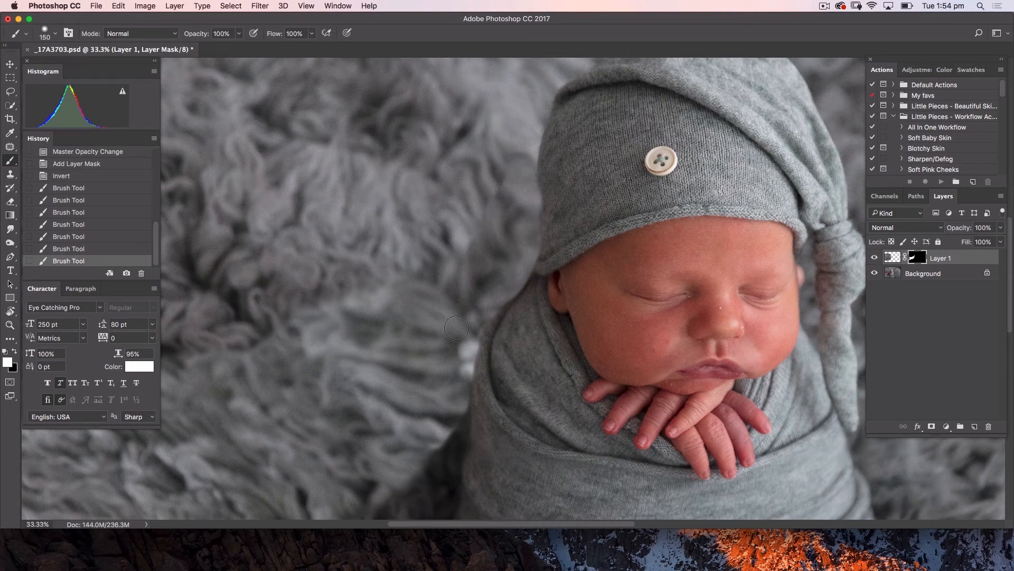
# Step: Examine the whole photo and the painted mask area using the red mask overlay
pyautogui.press('super+0')
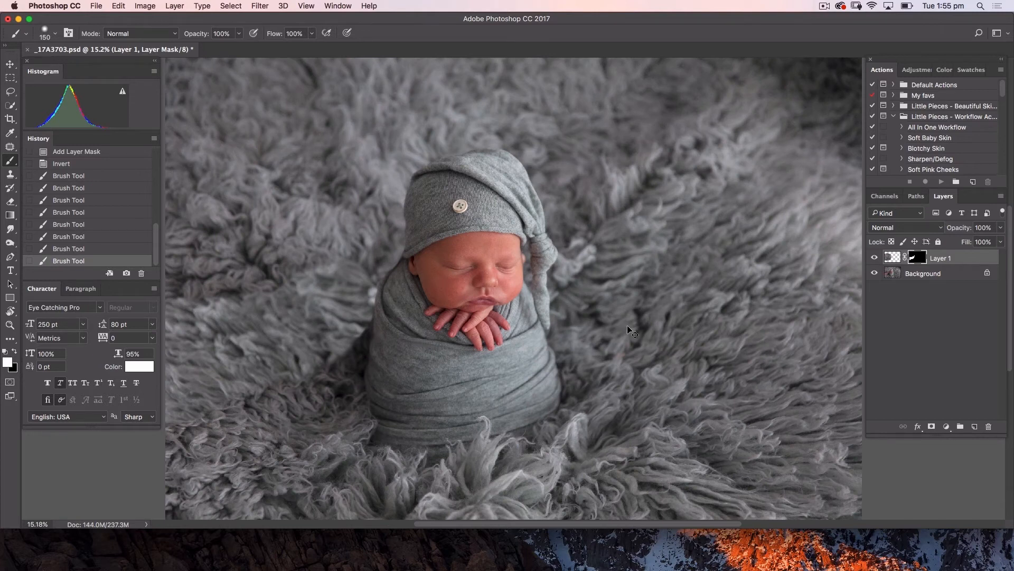
pyautogui.press('super+minus')
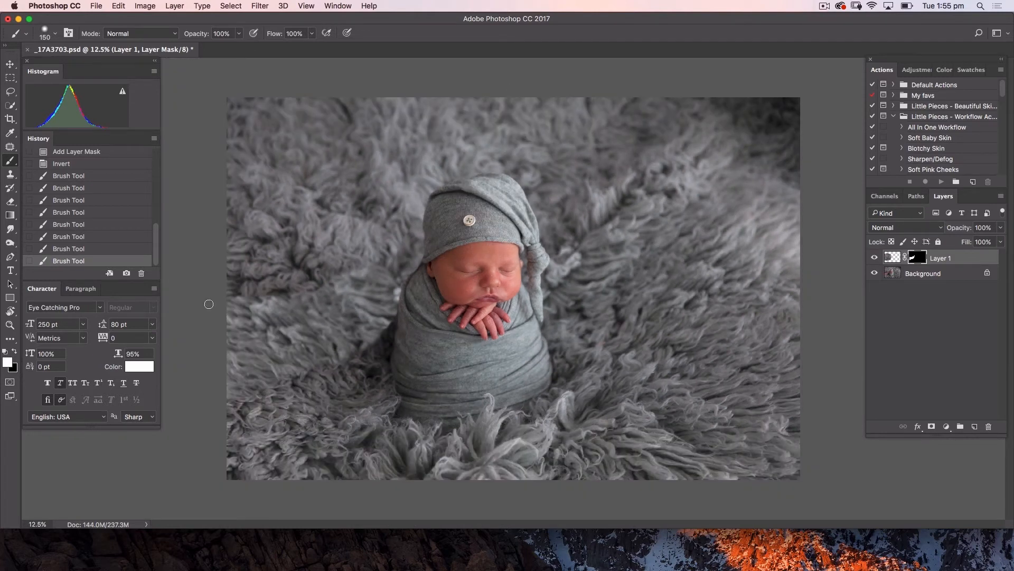
pyautogui.press('\\')
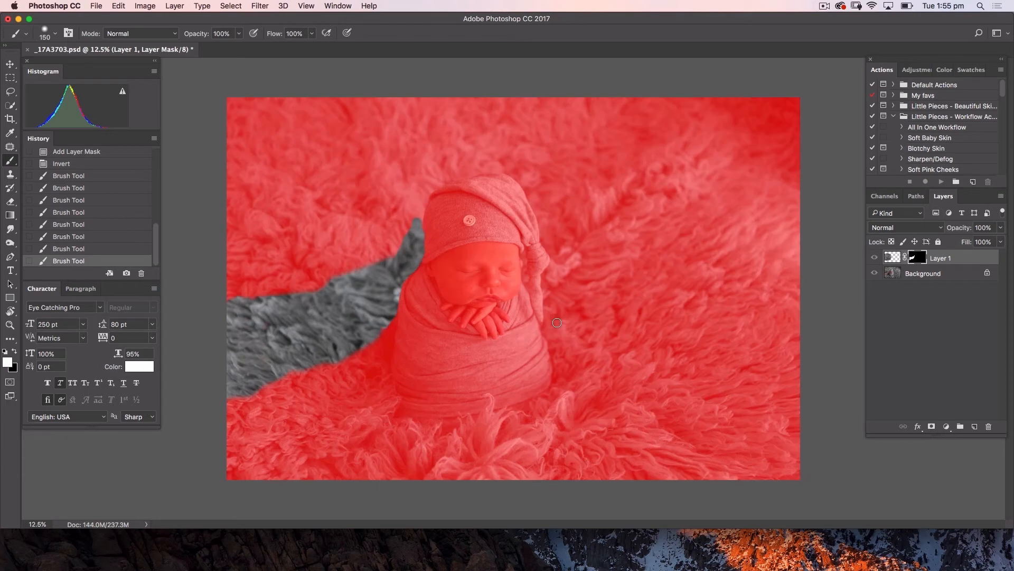
pyautogui.press('\\')
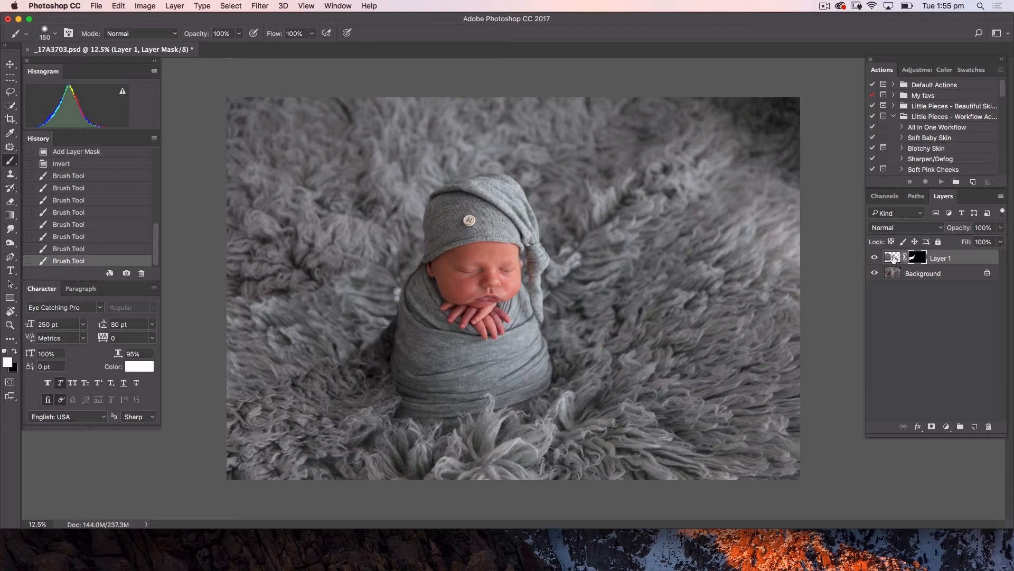
# Step: Darken Layer 1's fur patch slightly with Curves, using on-image adjustment to pull the midtones down
pyautogui.click(893, 257)
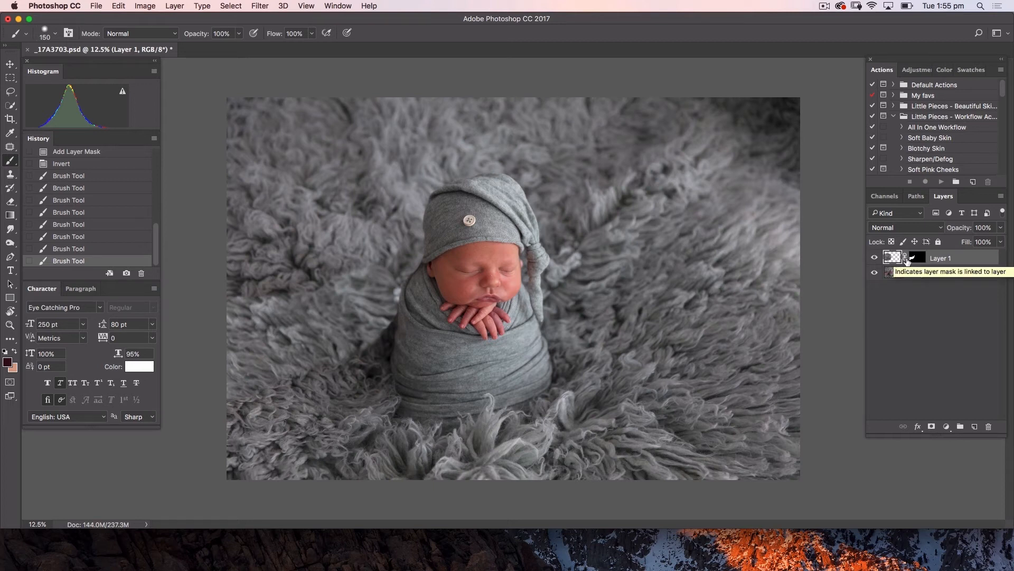
pyautogui.press('super+m')
pyautogui.moveTo(186, 21); pyautogui.dragTo(769, 47)
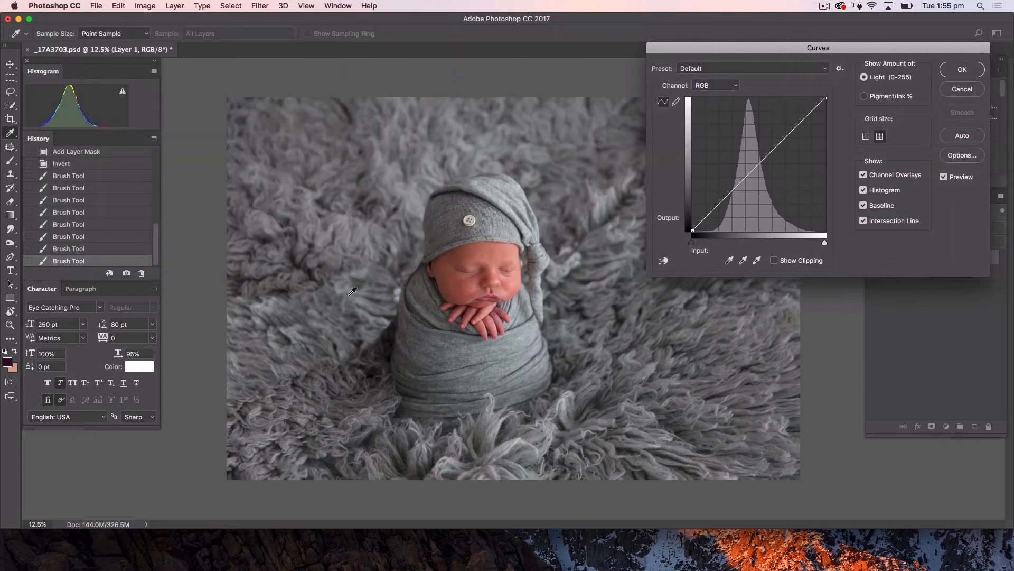
pyautogui.click(664, 261)
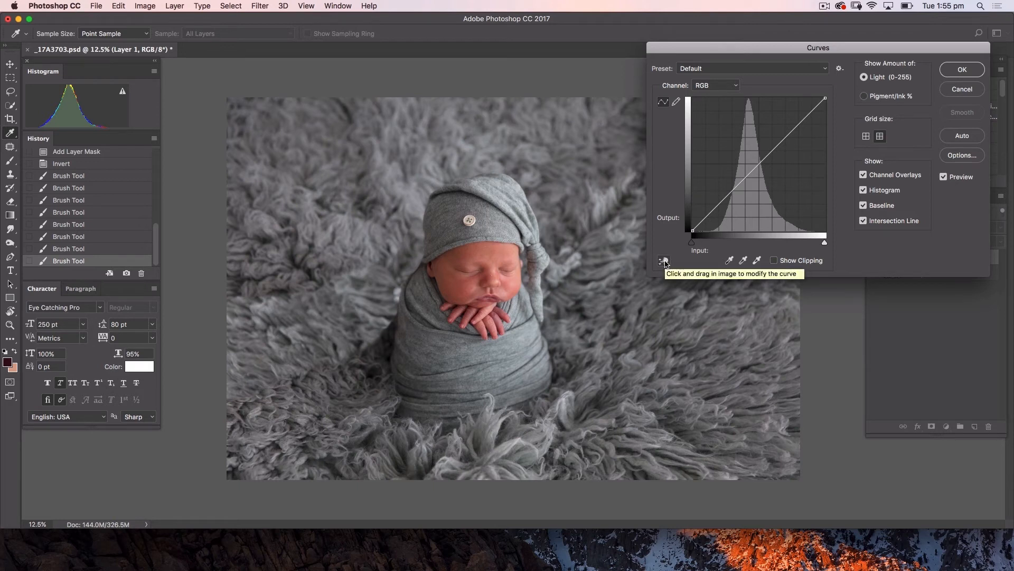
pyautogui.click(664, 262)
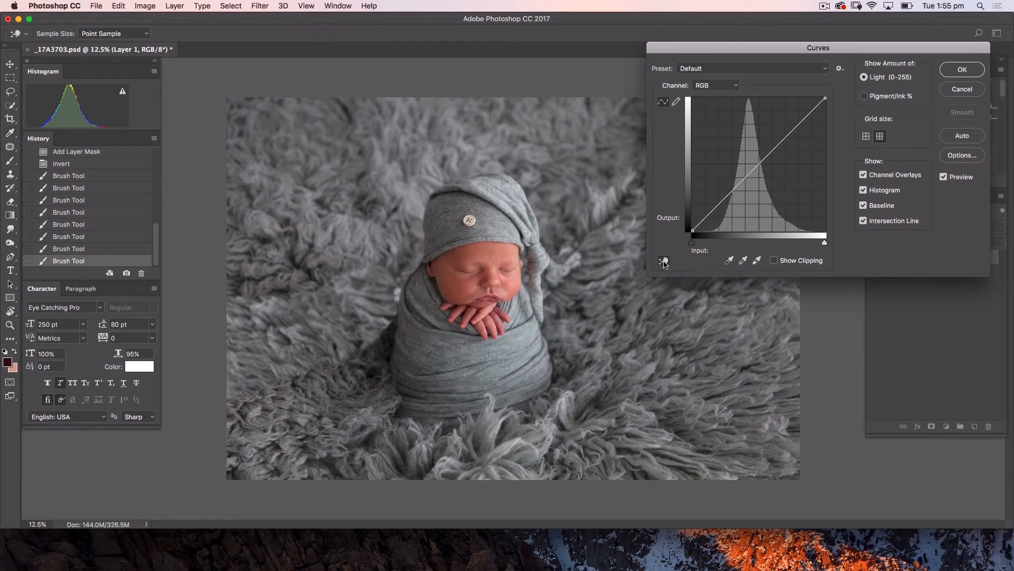
pyautogui.click(374, 292)
pyautogui.moveTo(374, 292); pyautogui.dragTo(375, 300)
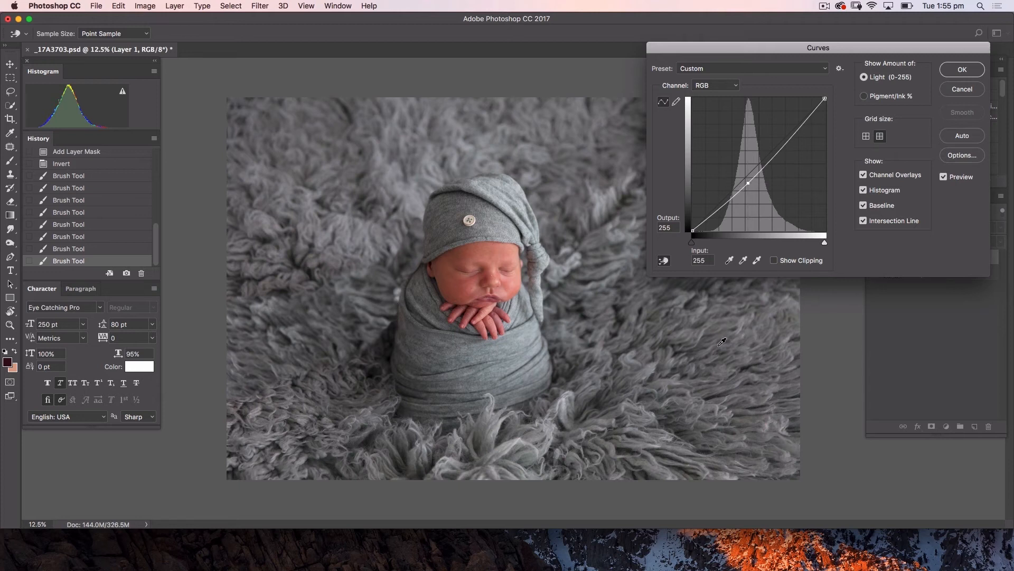
pyautogui.press('Return')
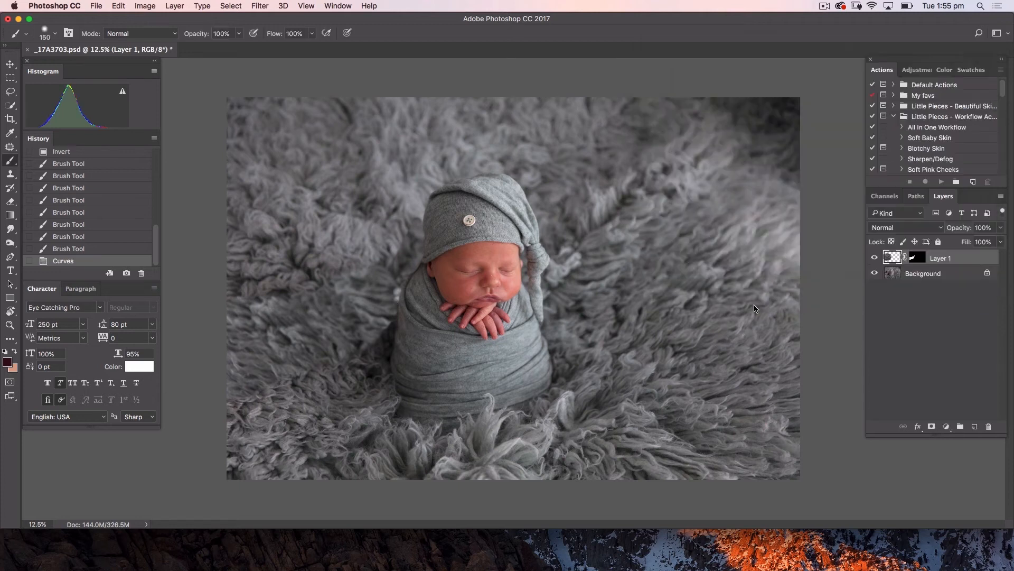
# Step: Compare the photo with and without Layer 1 and lower the layer's opacity to 83%
pyautogui.click(874, 258)
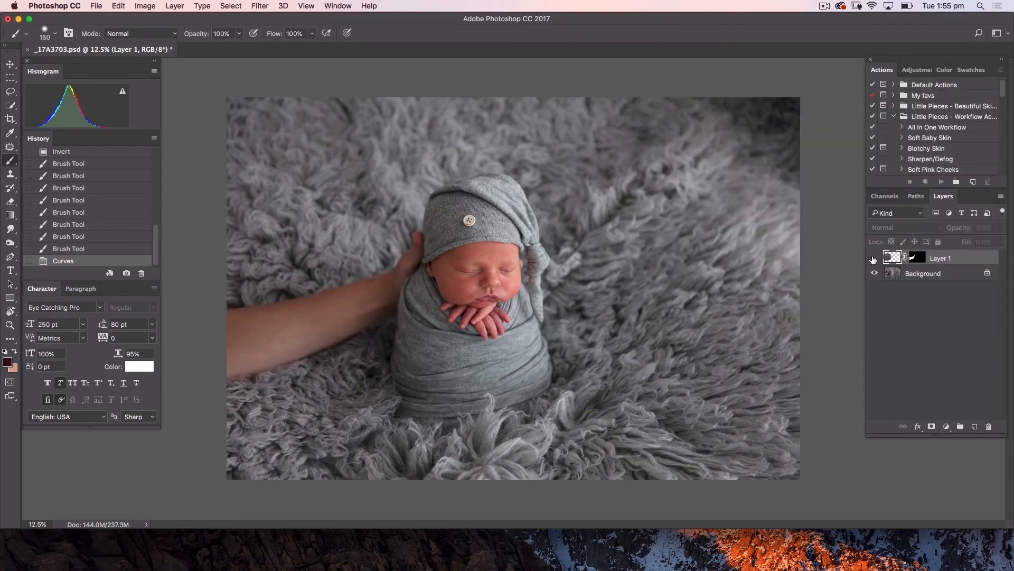
pyautogui.click(874, 259)
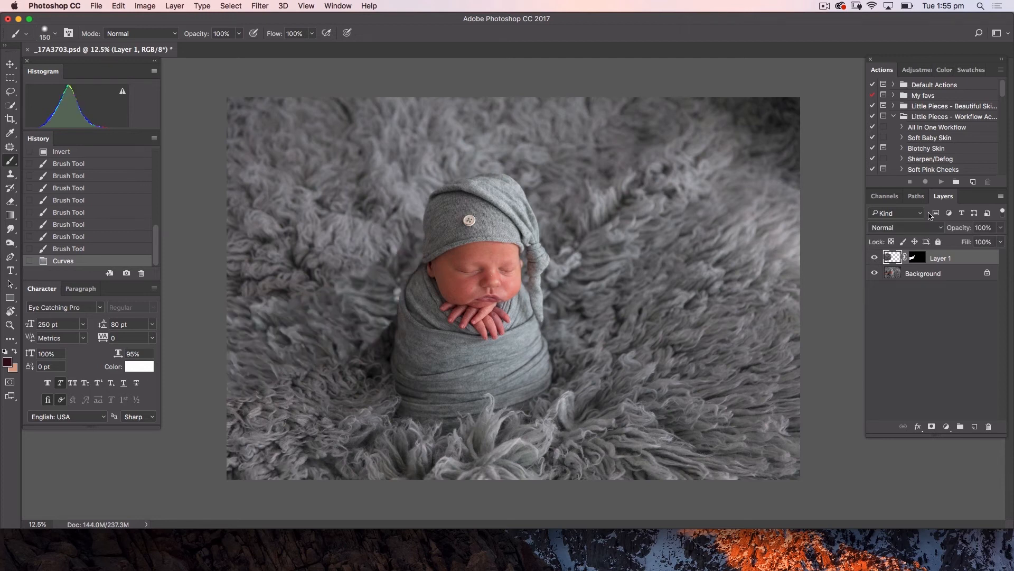
pyautogui.moveTo(961, 231); pyautogui.dragTo(945, 241)
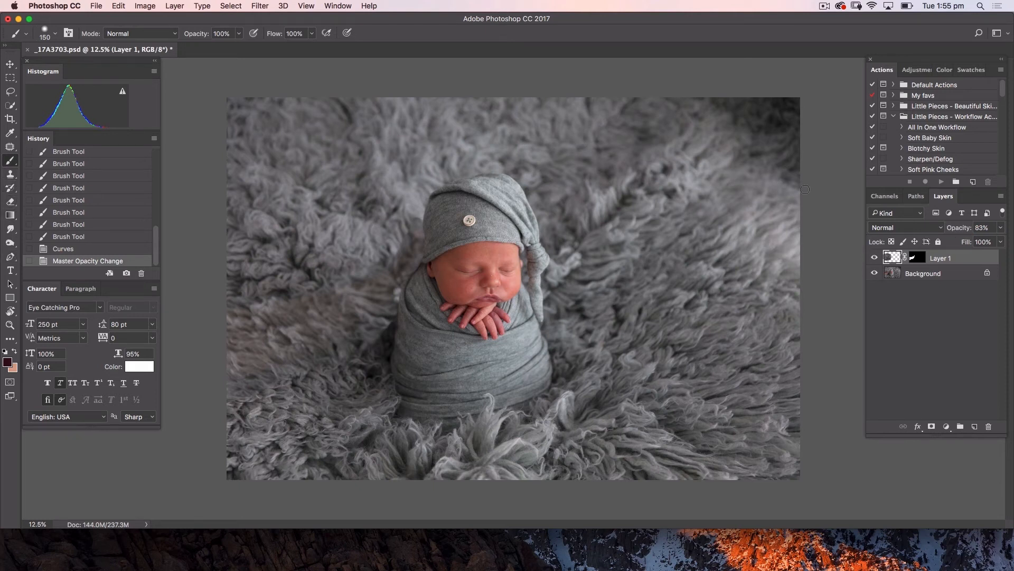
# Step: Target Layer 1's mask with a softer black brush at 39% opacity, focusing on the fur beside the baby's wrap
pyautogui.click(919, 259)
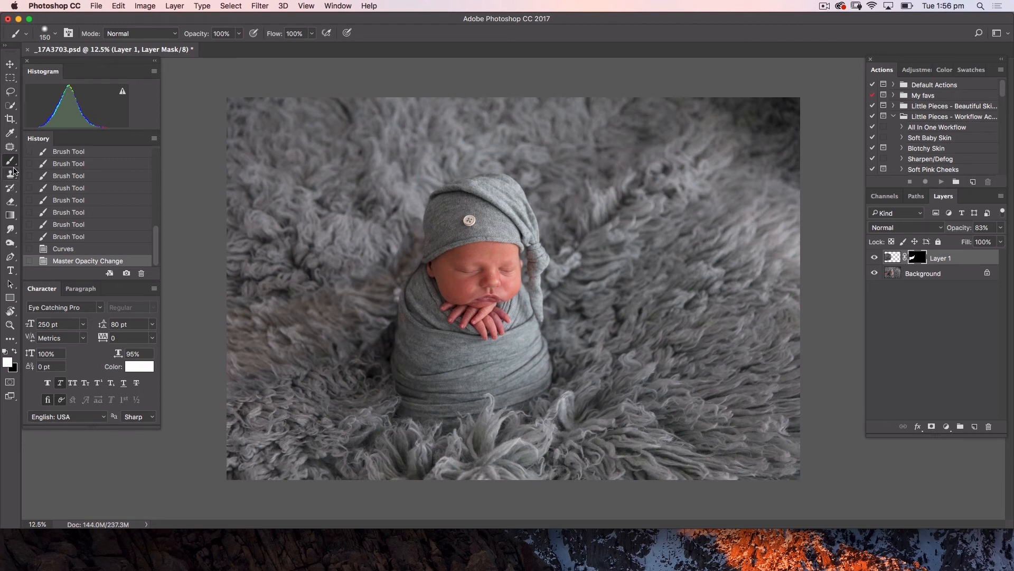
pyautogui.press('x')
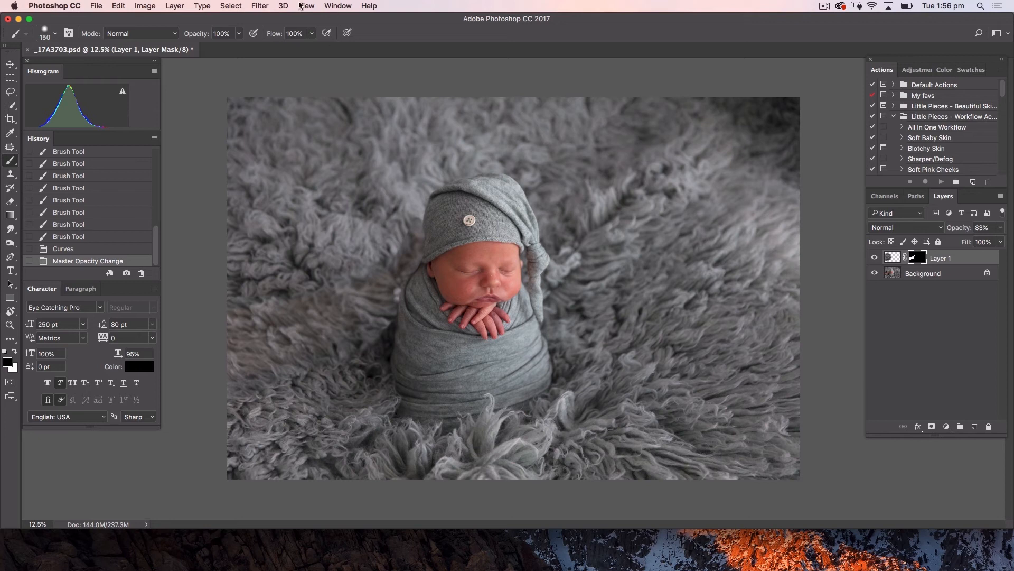
pyautogui.click(238, 34)
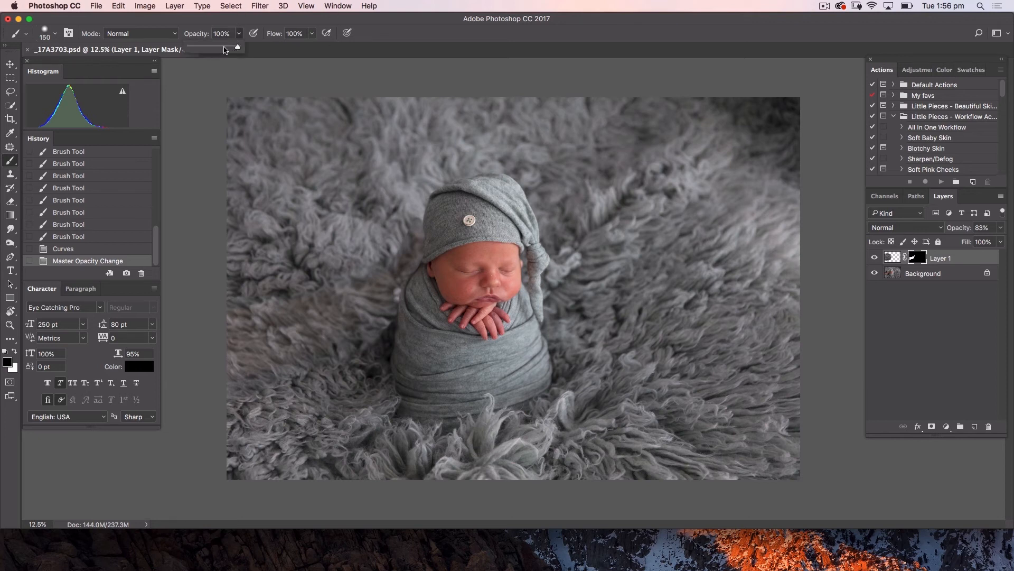
pyautogui.click(208, 47)
pyautogui.press('super+plus')
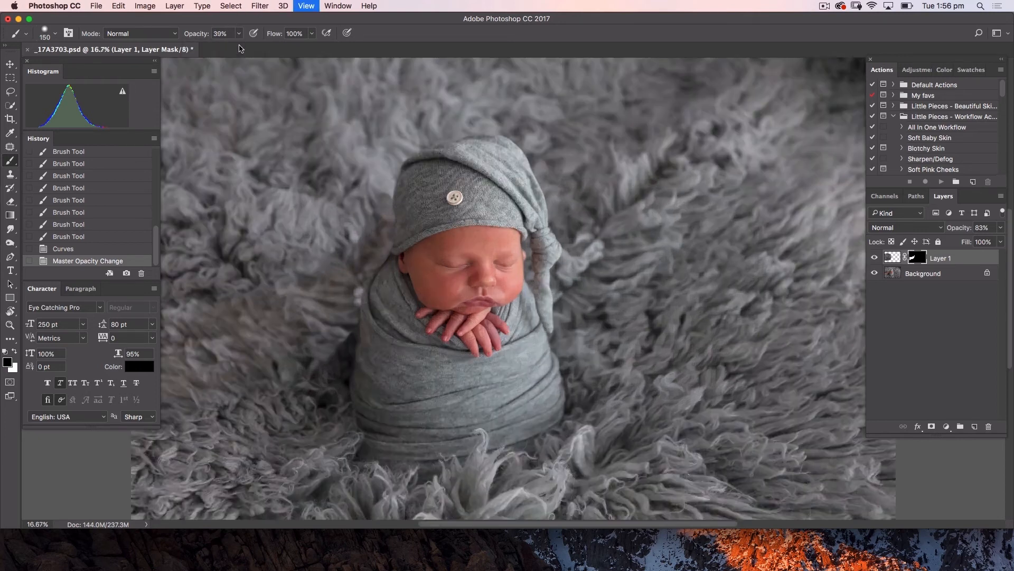
pyautogui.press('super+plus')
pyautogui.moveTo(468, 225); pyautogui.dragTo(617, 181)
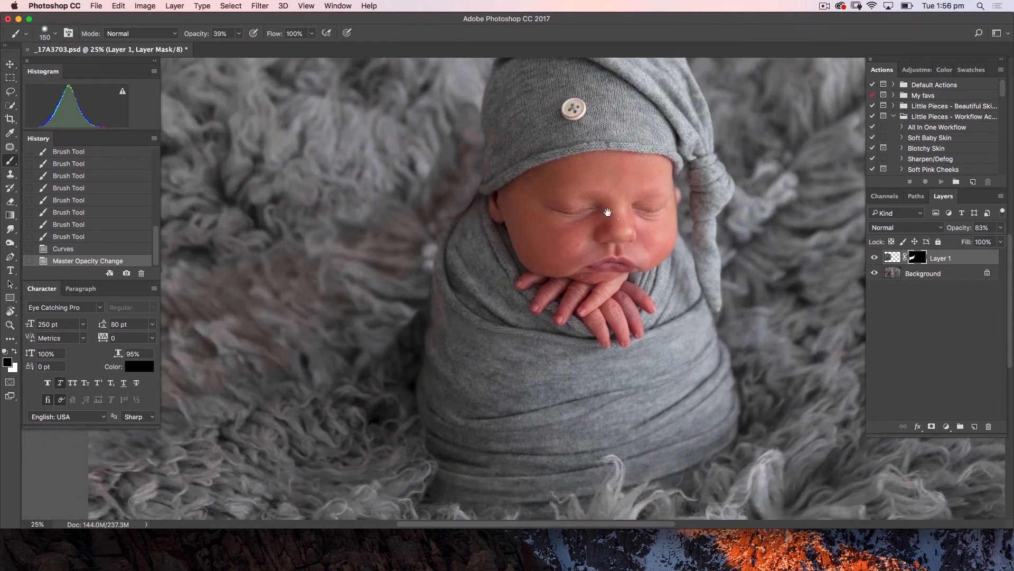
pyautogui.rightClick(404, 382)
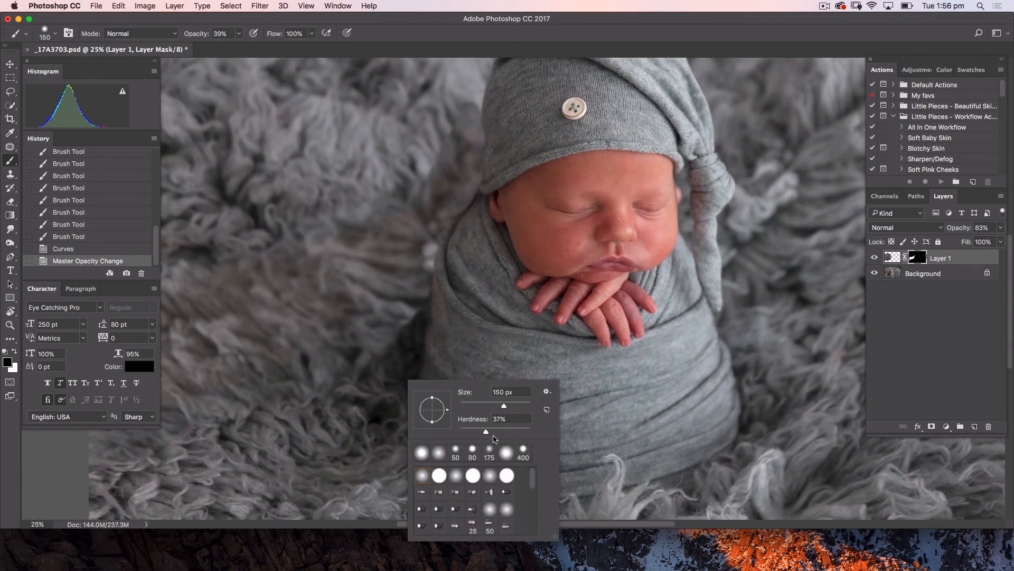
pyautogui.moveTo(486, 432); pyautogui.dragTo(457, 432)
pyautogui.click(389, 379)
# Step: Blend the fur patch's lower edge beside the wrap by brushing black on the mask with a 600-pixel brush
pyautogui.press(']')
pyautogui.press(']')
pyautogui.press(']')
pyautogui.press(']')
pyautogui.press(']')
pyautogui.press(']')
pyautogui.press(']')
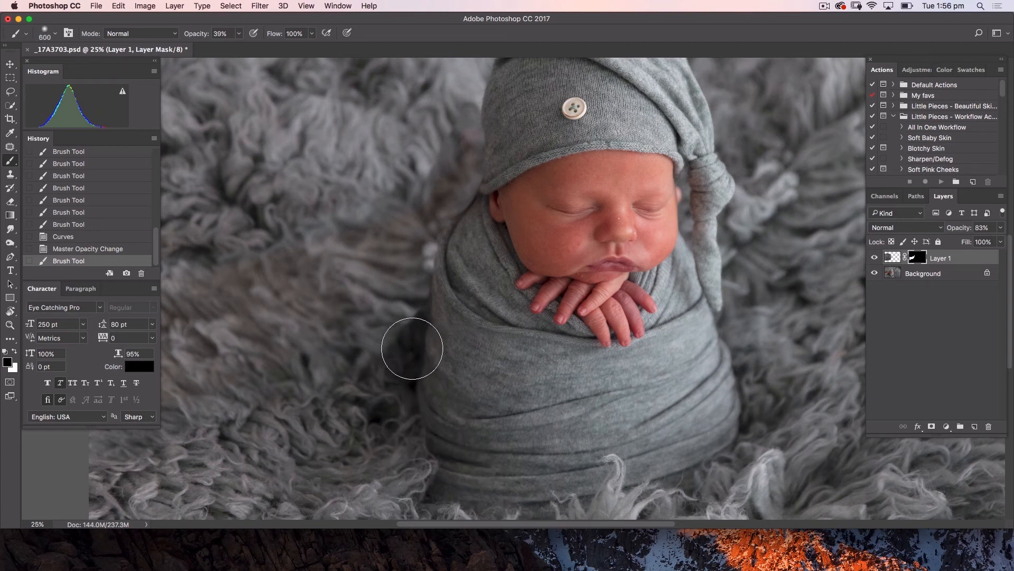
pyautogui.moveTo(389, 366)
pyautogui.mouseDown()
pyautogui.moveTo(417, 344)
pyautogui.moveTo(379, 381)
pyautogui.mouseUp()
pyautogui.moveTo(430, 335)
pyautogui.mouseDown()
pyautogui.moveTo(401, 363)
pyautogui.moveTo(417, 348)
pyautogui.mouseUp()
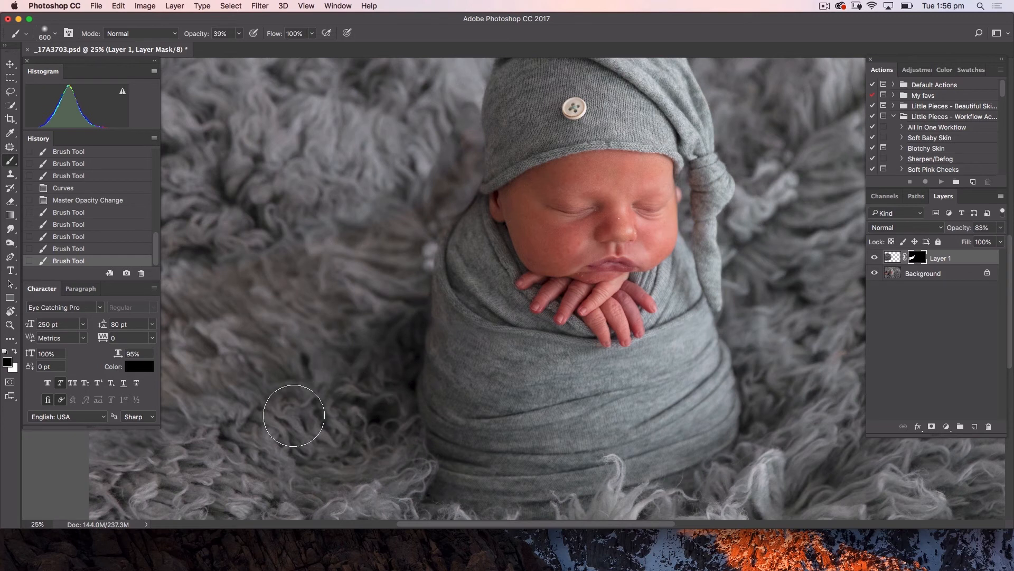
pyautogui.click(428, 348)
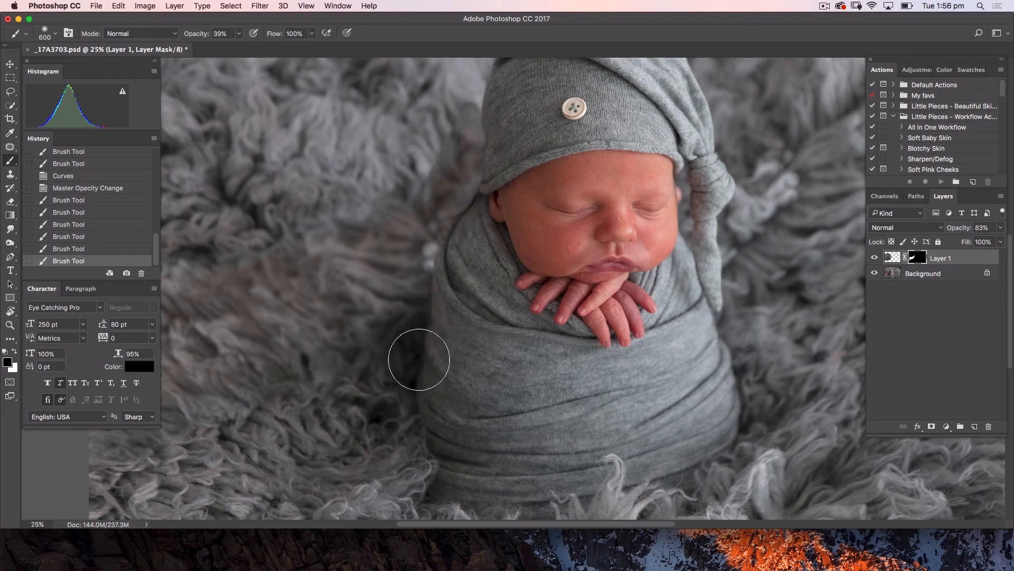
pyautogui.moveTo(419, 359); pyautogui.dragTo(495, 277)
pyautogui.moveTo(365, 383); pyautogui.dragTo(260, 441)
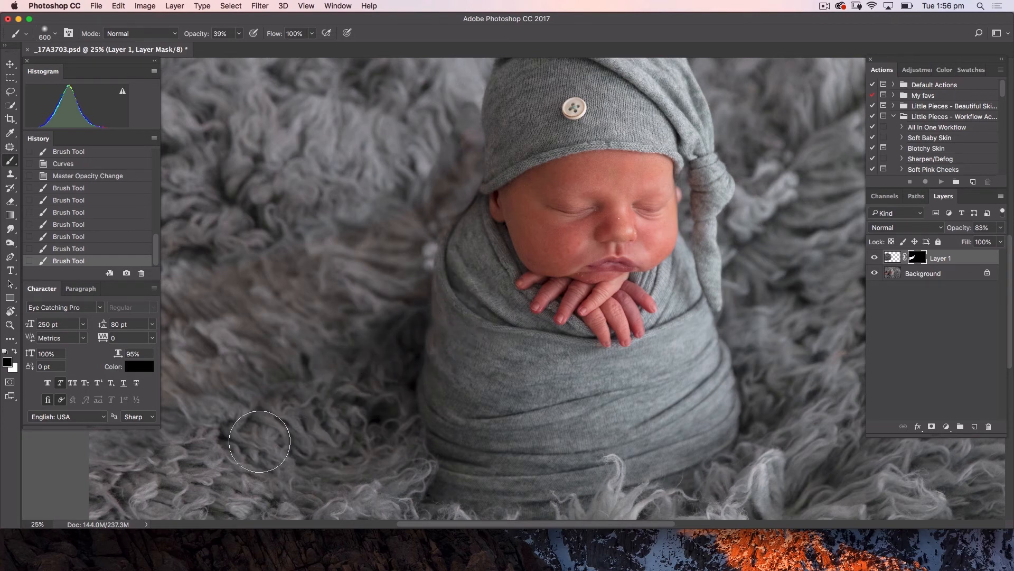
# Step: Raise Layer 1's opacity to 99% and refine its mask near the hat with soft black and 200-pixel white strokes
pyautogui.moveTo(956, 228); pyautogui.dragTo(991, 238)
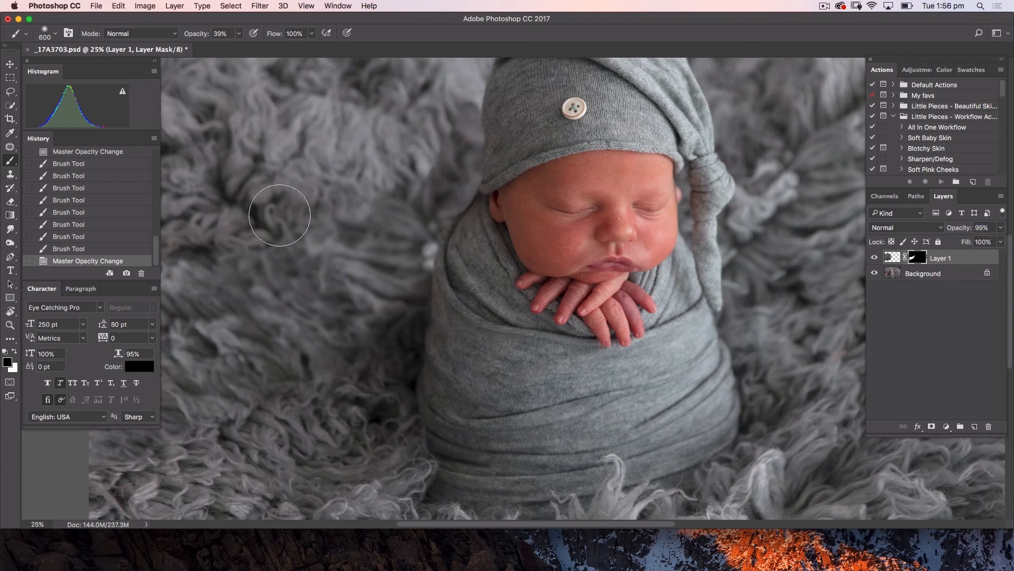
pyautogui.moveTo(370, 173); pyautogui.dragTo(396, 143)
pyautogui.press('x')
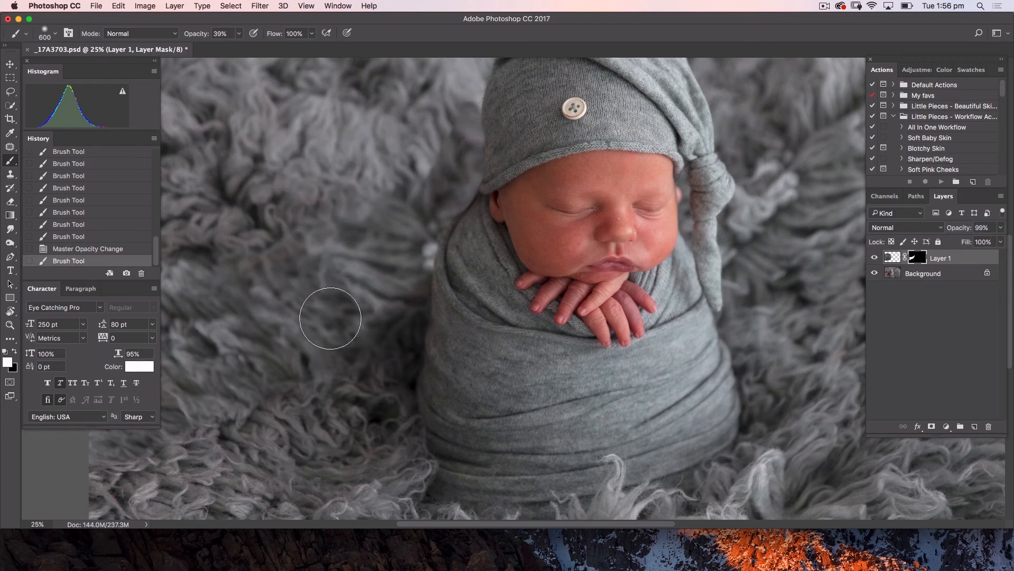
pyautogui.press('[')
pyautogui.press('[')
pyautogui.press('[')
pyautogui.press('[')
pyautogui.press('[')
pyautogui.click(367, 236)
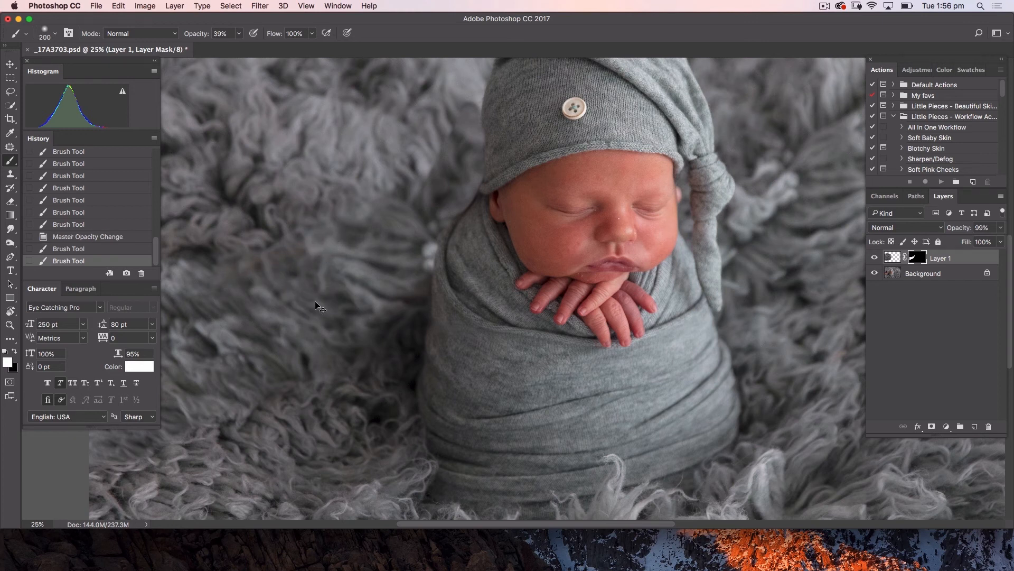
# Step: Compare the whole photo with Layer 1 hidden and shown
pyautogui.press('super+minus')
pyautogui.press('super+minus')
pyautogui.press('super+minus')
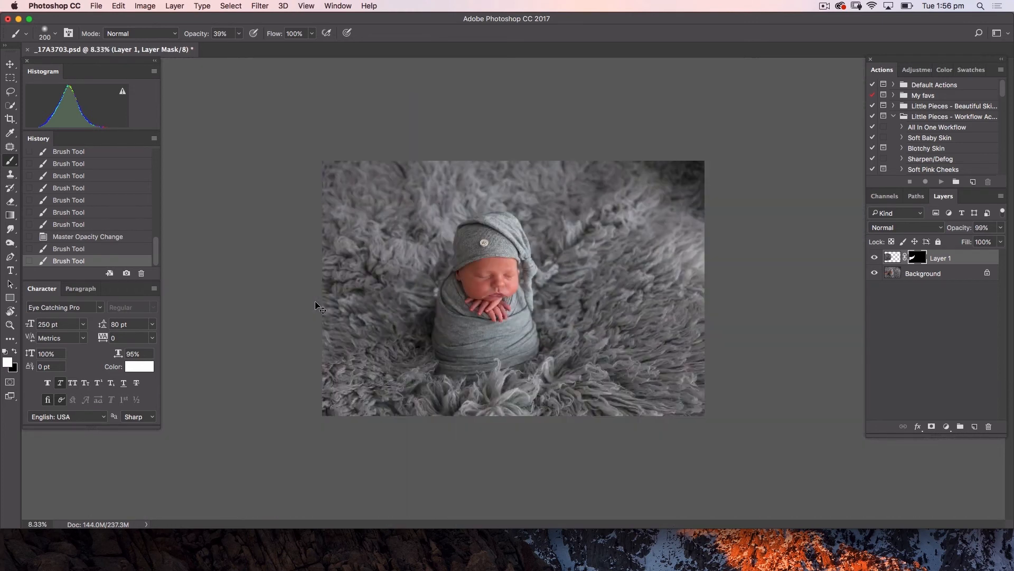
pyautogui.click(874, 258)
pyautogui.click(875, 259)
# Step: Merge the visible layers into the Background and duplicate the result onto a new layer
pyautogui.press('super+plus')
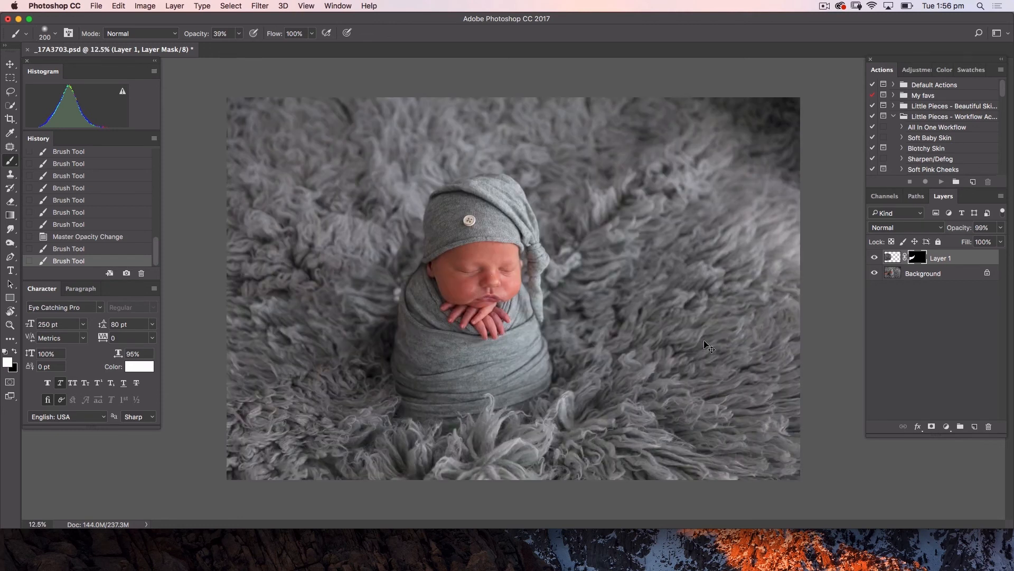
pyautogui.press('super+plus')
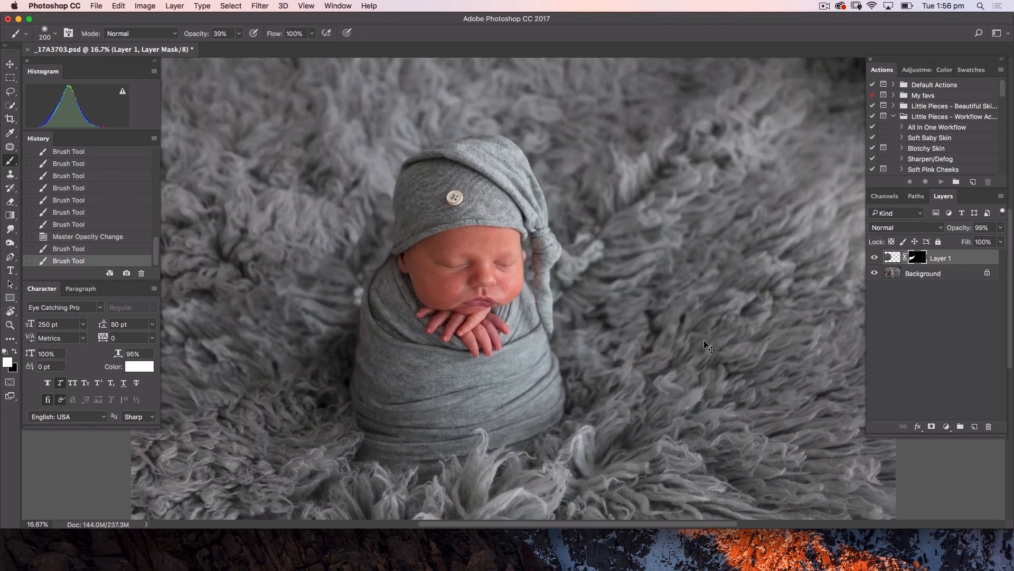
pyautogui.press('super+shift+e')
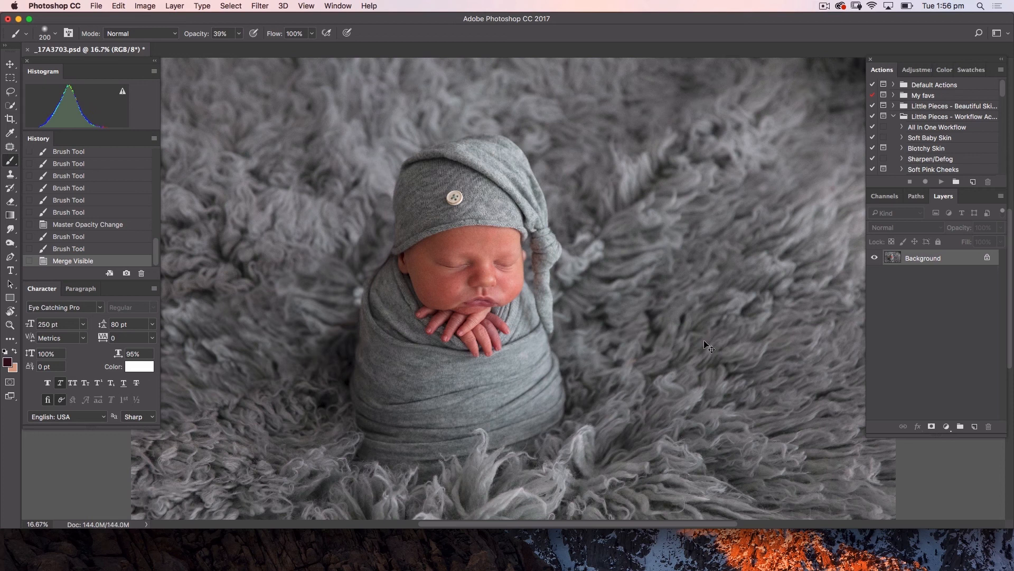
pyautogui.press('super+j')
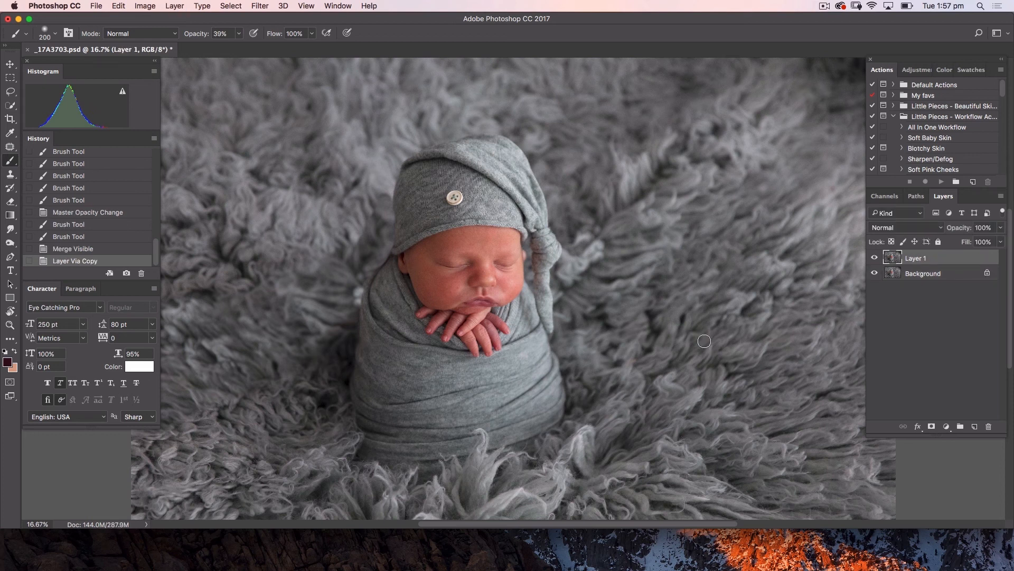
# Step: Choose the Clone Stamp with a 90-pixel brush for the fur beside the baby's hat and wrap
pyautogui.click(10, 174)
pyautogui.press('super+plus')
pyautogui.press('super+plus')
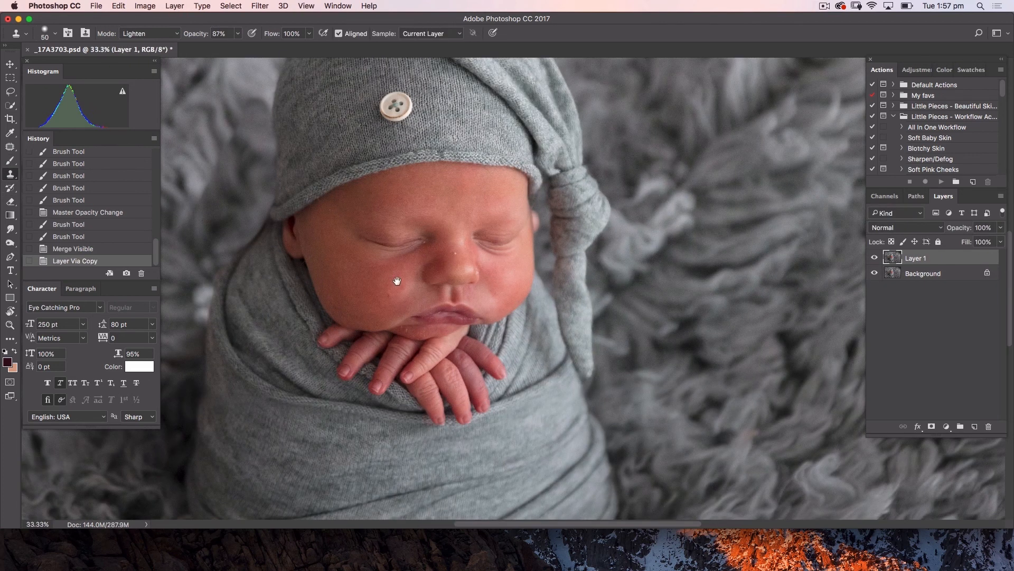
pyautogui.moveTo(400, 281); pyautogui.dragTo(565, 266)
pyautogui.press(']')
pyautogui.press(']')
pyautogui.press(']')
pyautogui.press(']')
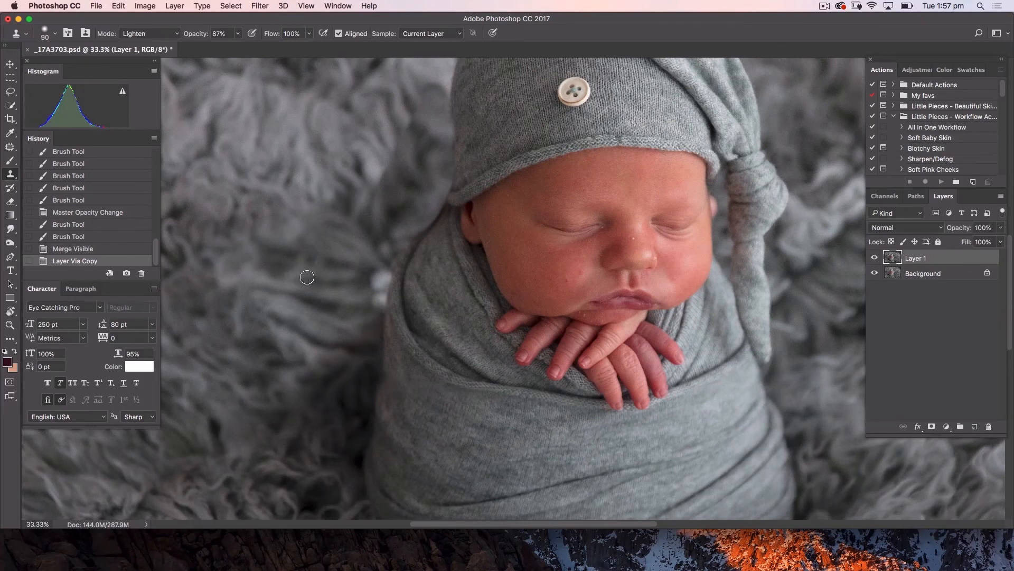
pyautogui.click(354, 323)
pyautogui.click(599, 196)
pyautogui.click(638, 193)
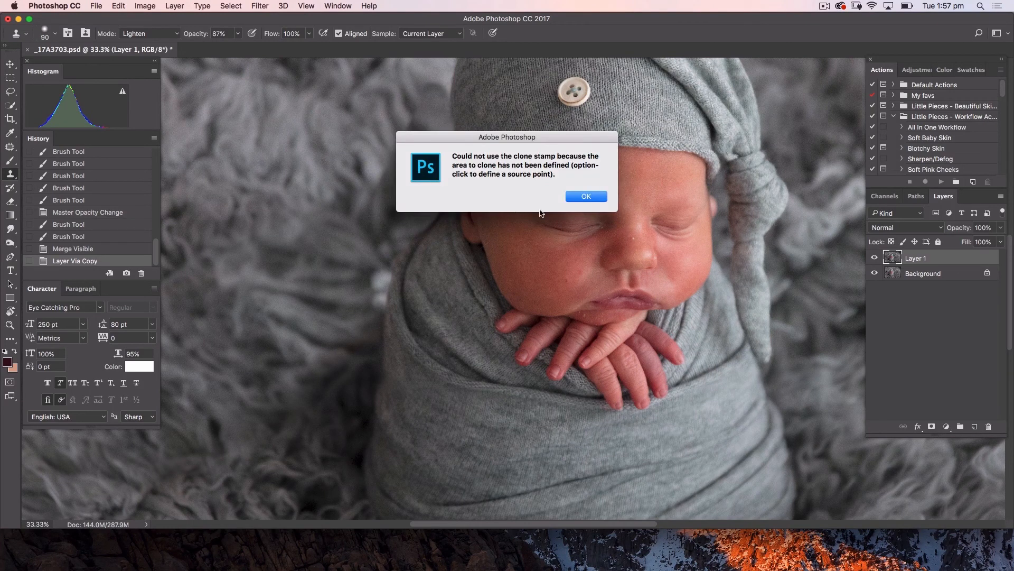
pyautogui.click(585, 197)
# Step: Clone nearby fur over the bright spot beside the wrap, using Normal mode at 78% opacity
pyautogui.click(157, 33)
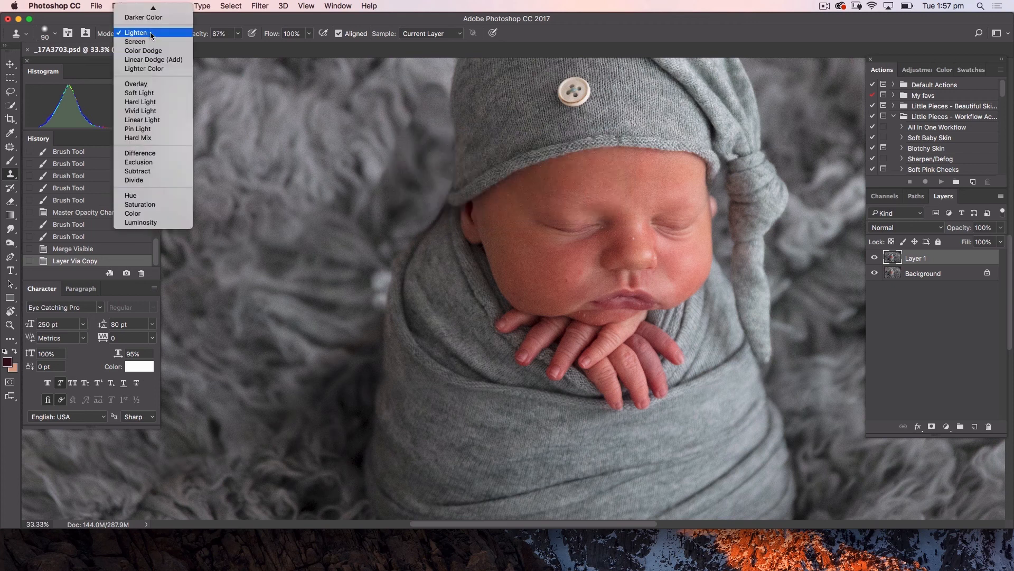
pyautogui.click(159, 10)
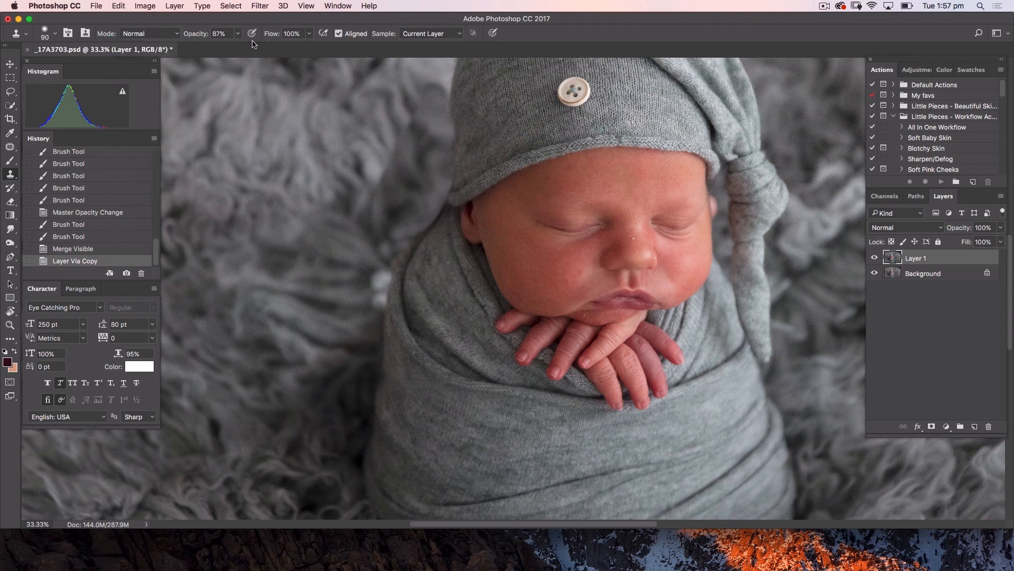
pyautogui.moveTo(211, 38); pyautogui.dragTo(197, 36)
pyautogui.keyDown('alt'); pyautogui.click(342, 320); pyautogui.keyUp('alt')
pyautogui.moveTo(363, 305)
pyautogui.mouseDown()
pyautogui.moveTo(383, 273)
pyautogui.moveTo(377, 288)
pyautogui.moveTo(372, 282)
pyautogui.moveTo(379, 293)
pyautogui.mouseUp()
pyautogui.moveTo(361, 353); pyautogui.dragTo(364, 354)
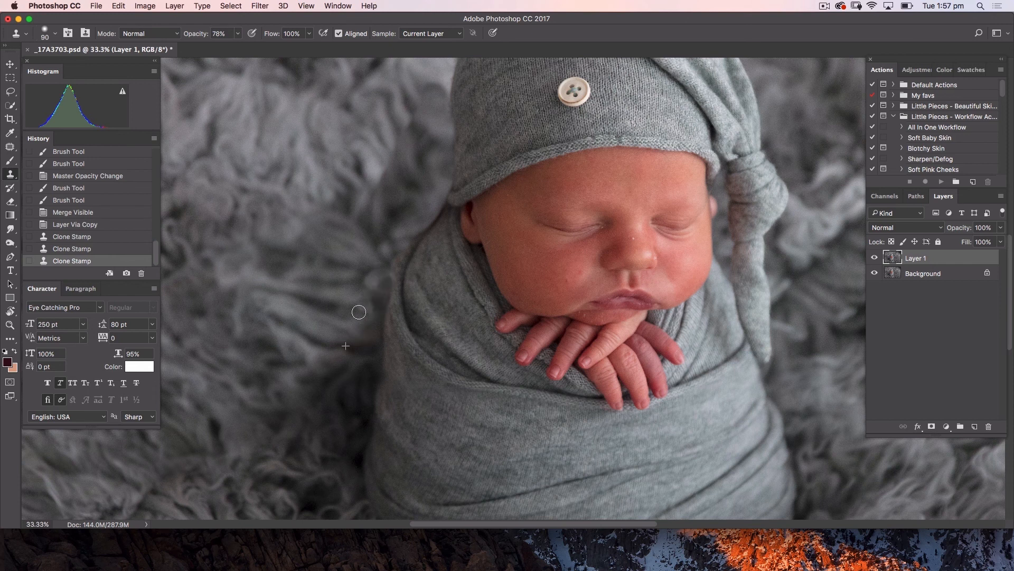
pyautogui.click(361, 327)
# Step: Set the Clone Stamp hardness to 0% and clean up the remaining fur along the edge of the wrap and hat
pyautogui.rightClick(365, 326)
pyautogui.moveTo(436, 379); pyautogui.dragTo(404, 377)
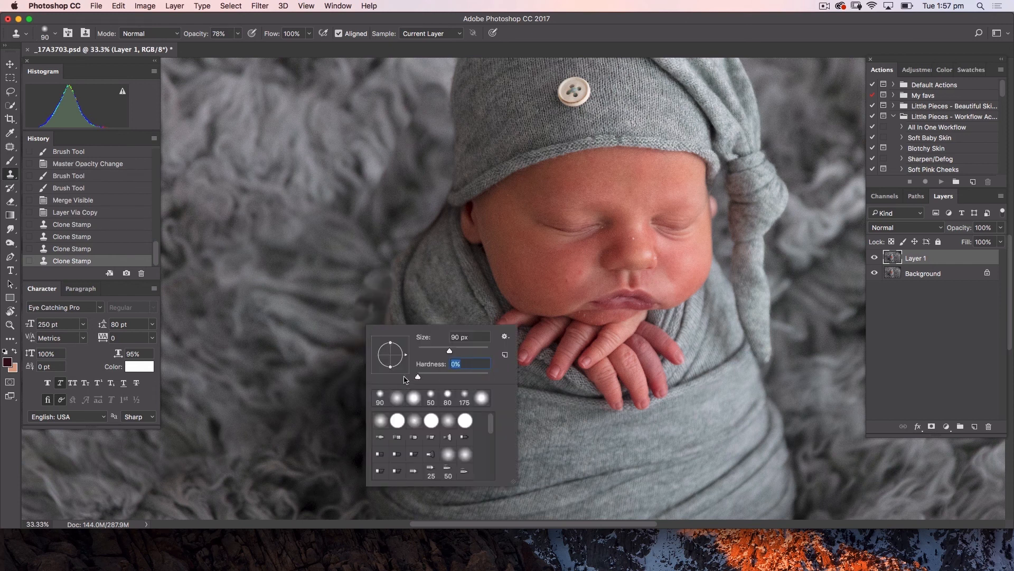
pyautogui.click(300, 355)
pyautogui.moveTo(347, 325)
pyautogui.mouseDown()
pyautogui.moveTo(368, 269)
pyautogui.moveTo(399, 248)
pyautogui.moveTo(357, 322)
pyautogui.mouseUp()
pyautogui.keyDown('alt'); pyautogui.click(371, 259); pyautogui.keyUp('alt')
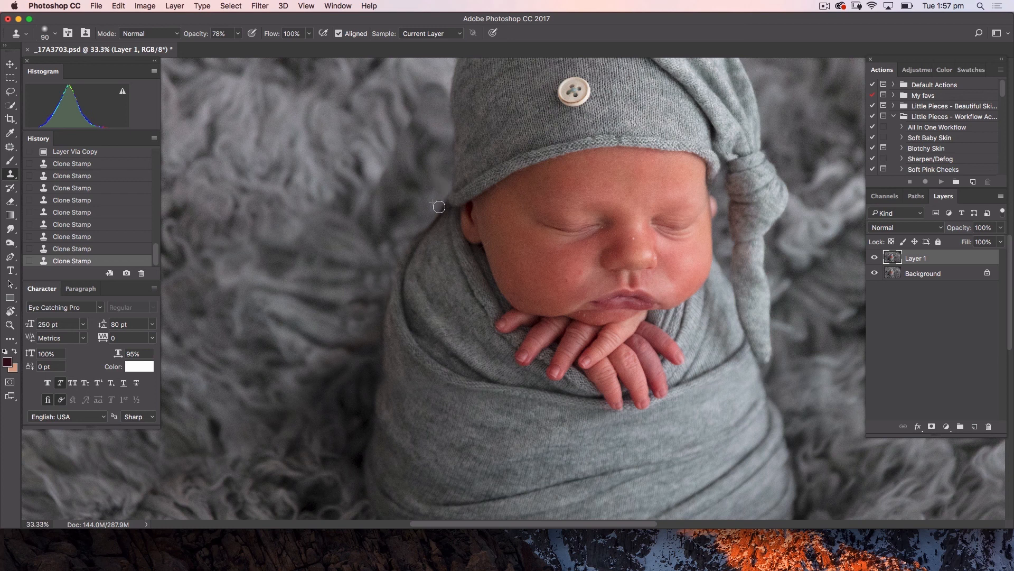
pyautogui.moveTo(399, 246)
pyautogui.mouseDown()
pyautogui.moveTo(381, 264)
pyautogui.moveTo(347, 392)
pyautogui.mouseUp()
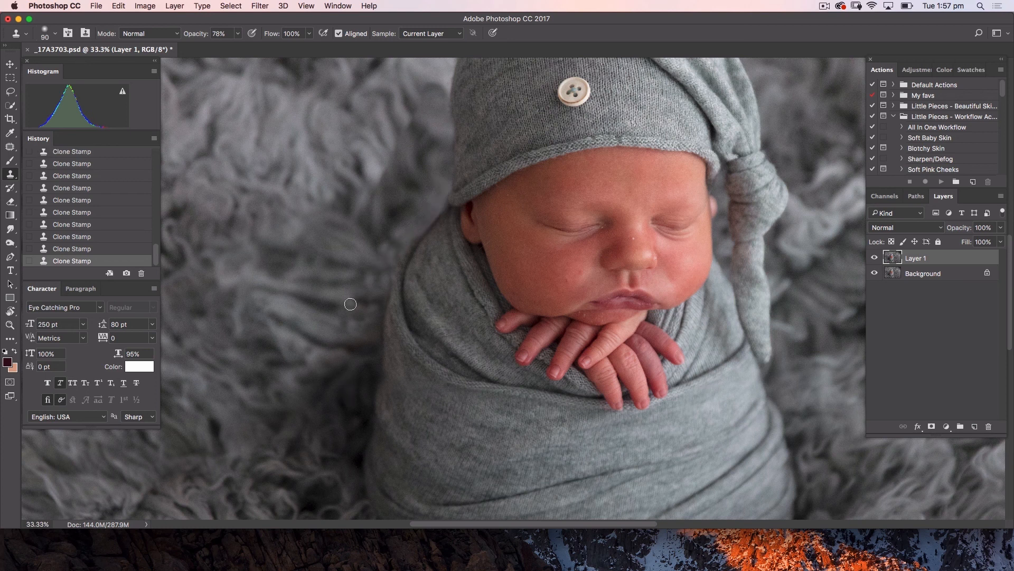
pyautogui.press('super+minus')
pyautogui.press('super+minus')
pyautogui.press('super+minus')
pyautogui.press('super+minus')
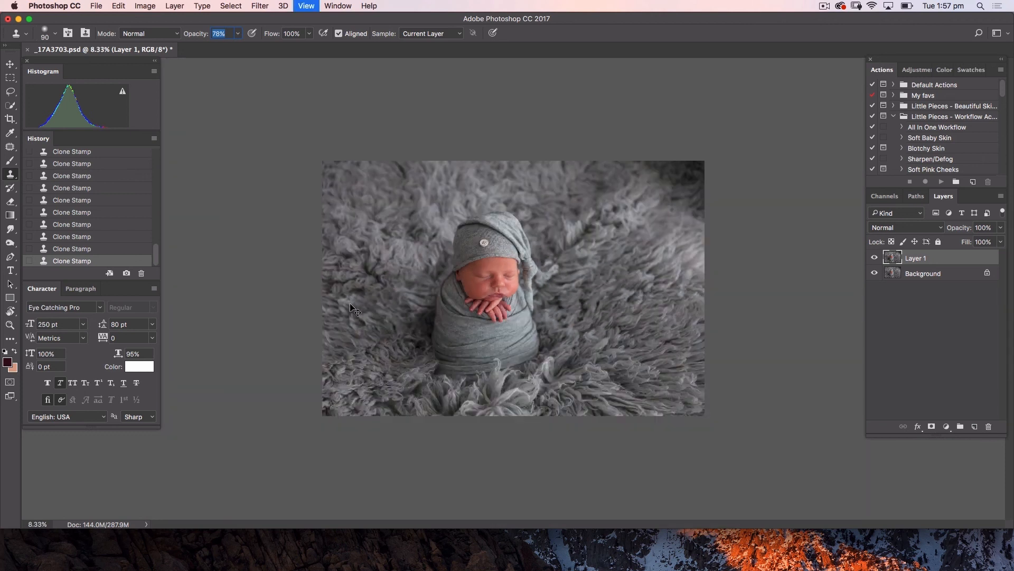